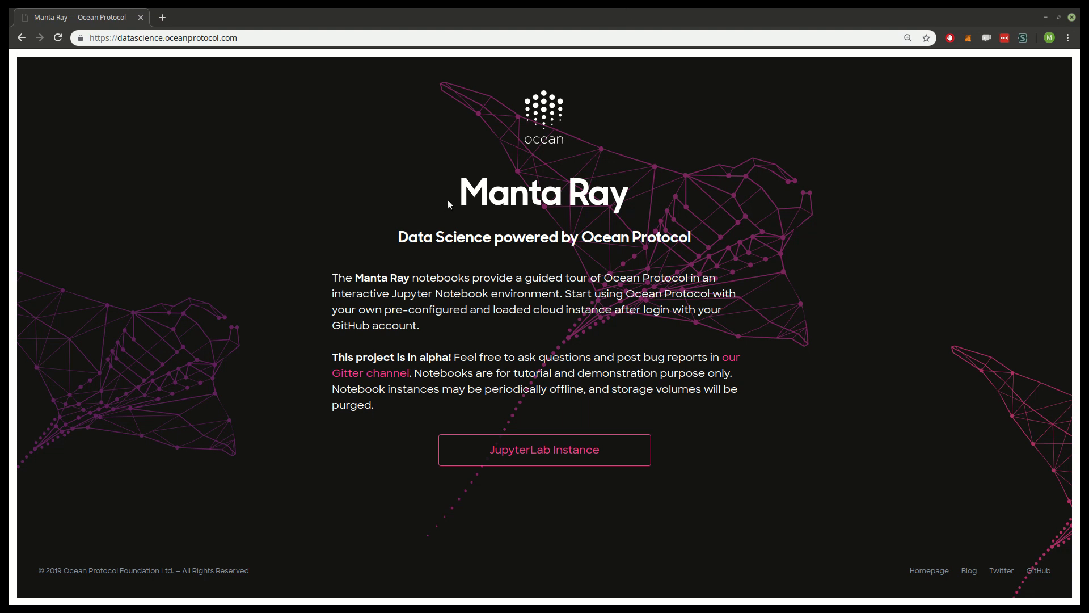
Launch the hosted JupyterLab instance from the Manta Ray page.
{"action": "left_click", "coordinate": [526, 457]}
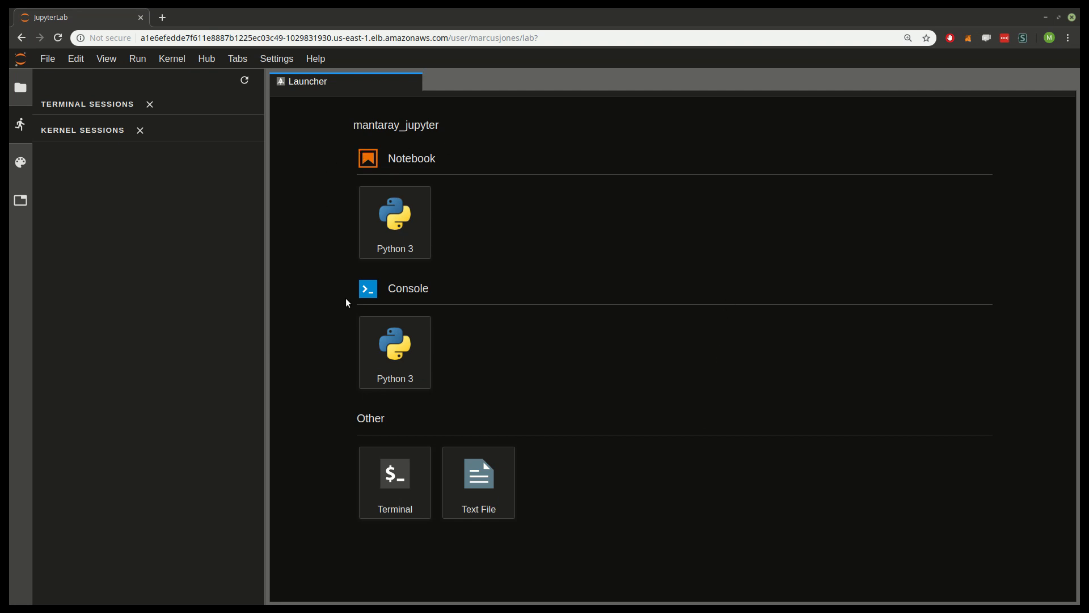
Go full screen, browse the sidebar panels, and widen the file browser so mantaray_jupyter file names are fully readable.
{"action": "key", "text": "F11"}
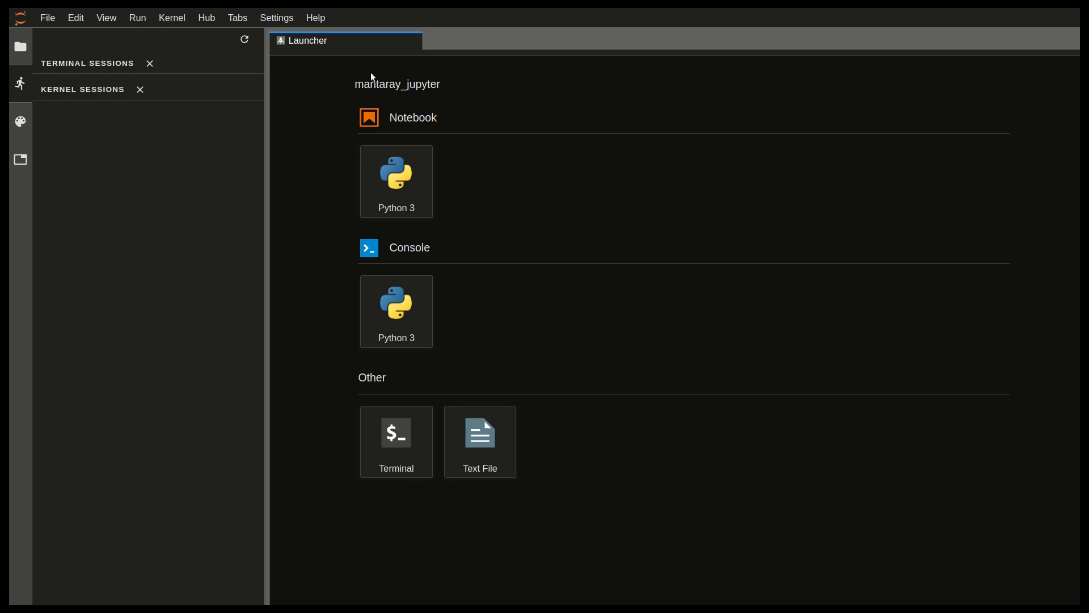
{"action": "left_click", "coordinate": [20, 46]}
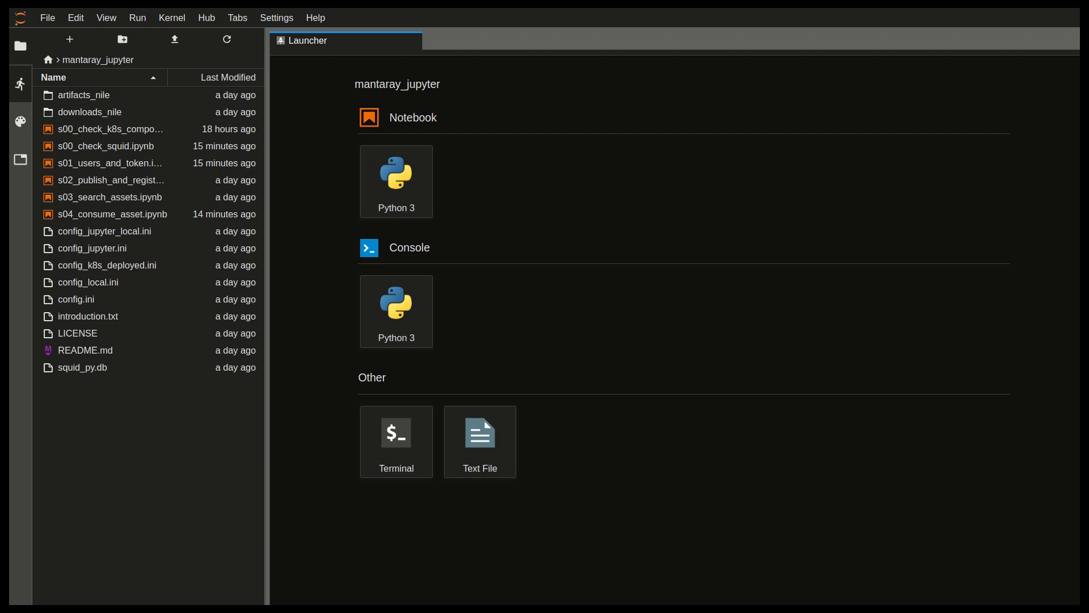
{"action": "left_click", "coordinate": [20, 83]}
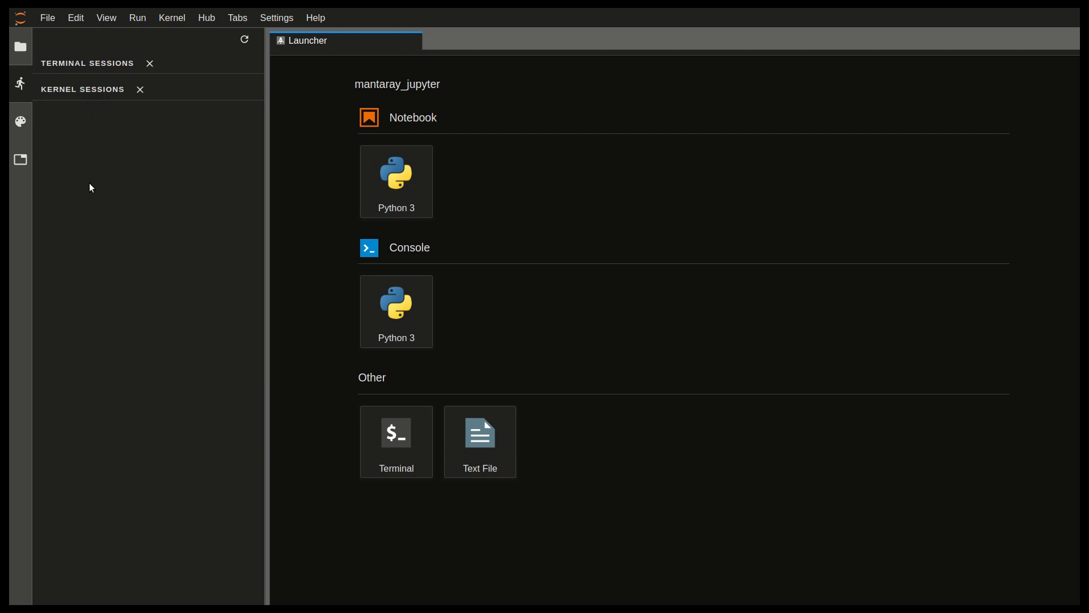
{"action": "left_click", "coordinate": [20, 122]}
{"action": "left_click", "coordinate": [21, 160]}
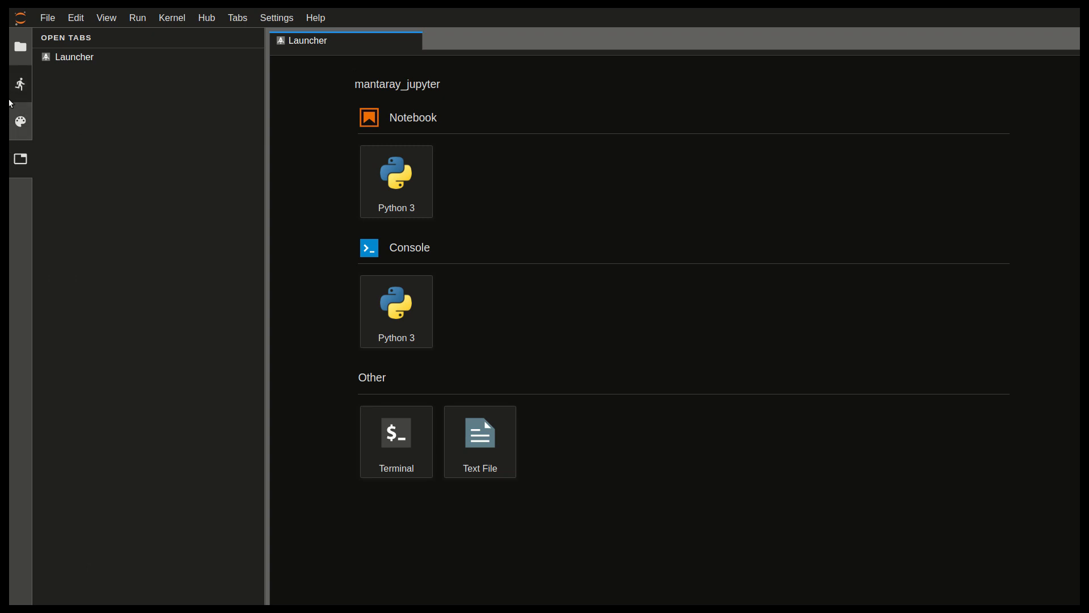
{"action": "left_click", "coordinate": [21, 47]}
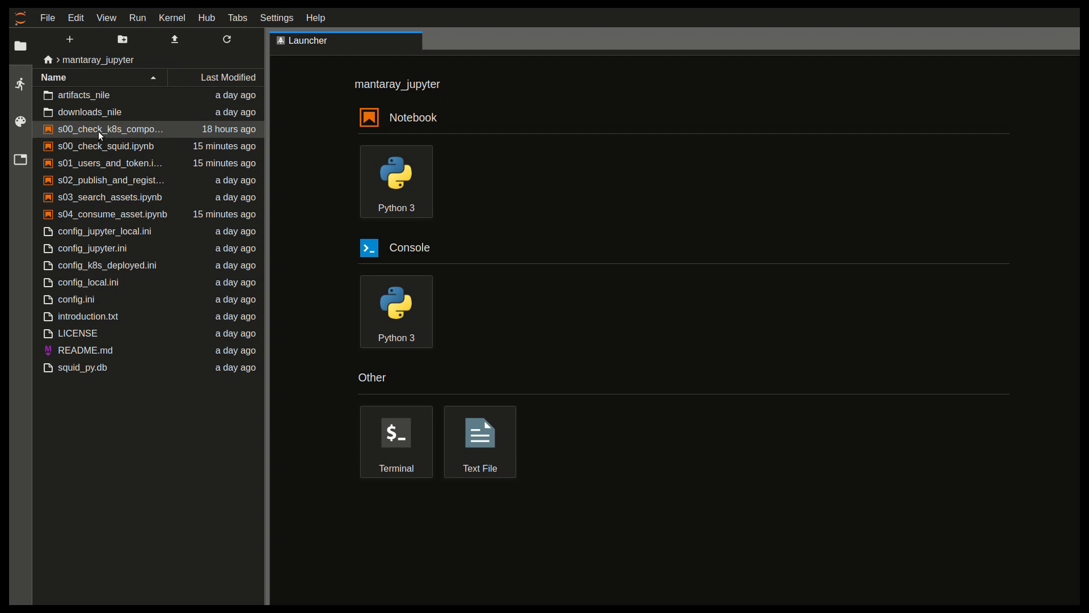
{"action": "left_click_drag", "start_coordinate": [267, 96], "coordinate": [424, 110]}
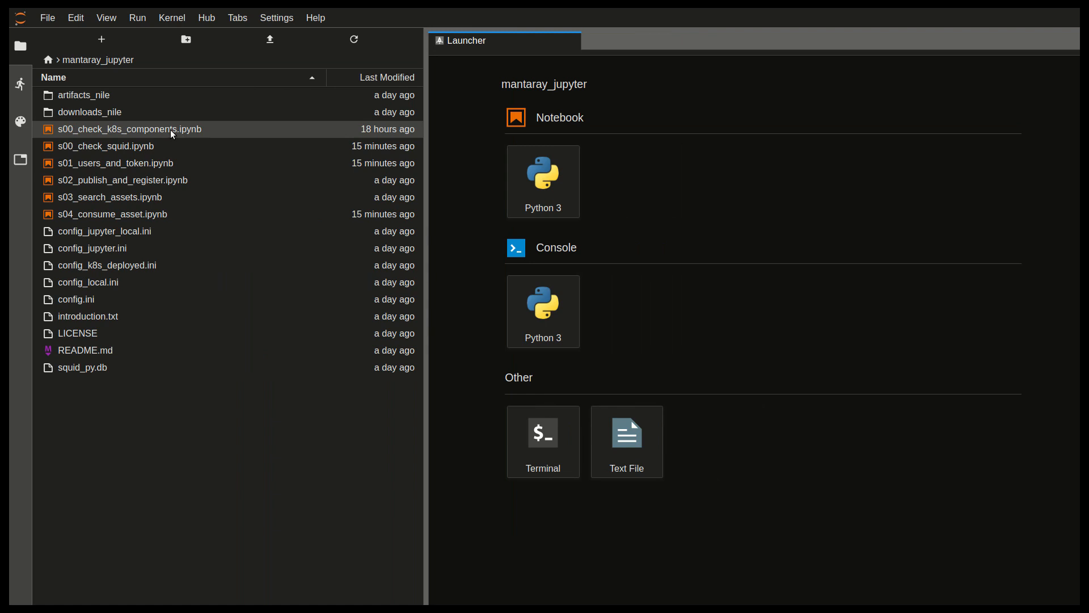
Open s00_check_k8s_components.ipynb and close the Launcher so it is the only document.
{"action": "double_click", "coordinate": [170, 130]}
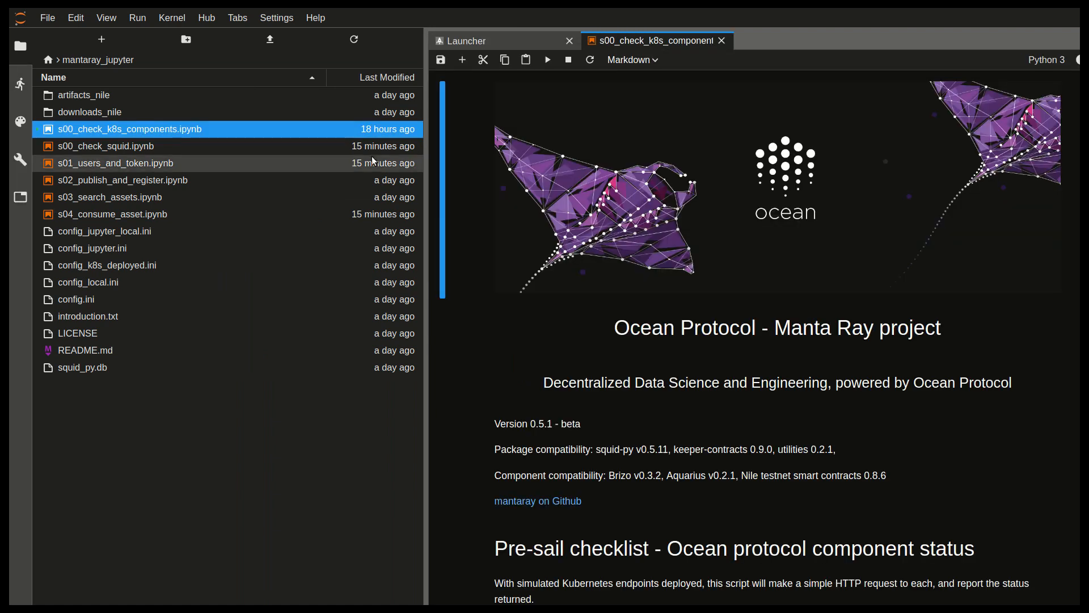
{"action": "left_click_drag", "start_coordinate": [424, 157], "coordinate": [202, 165]}
{"action": "left_click", "coordinate": [362, 41]}
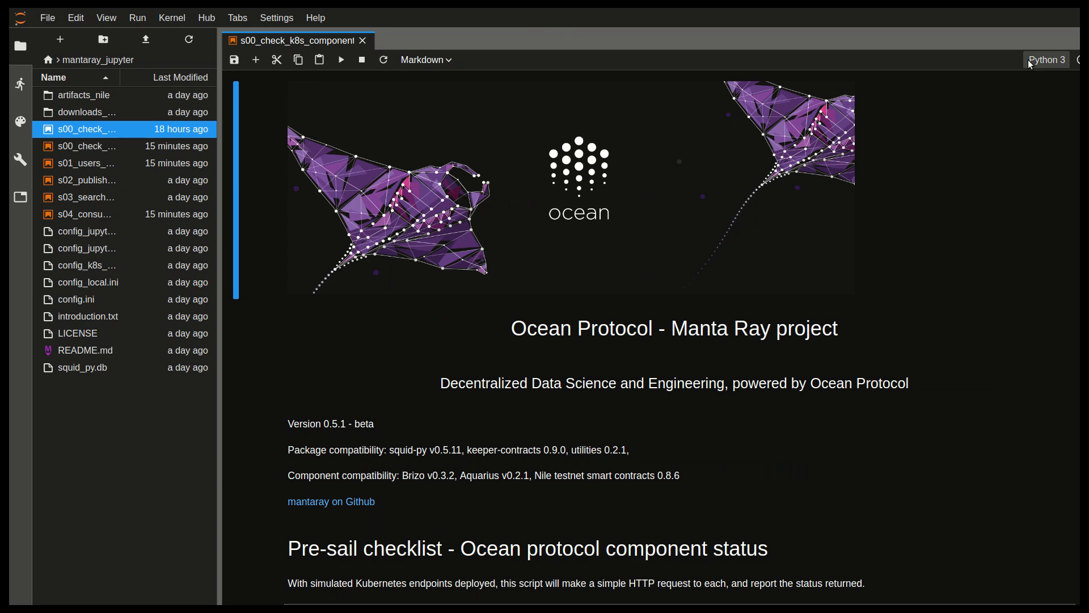
Check the kernel selector and keep the current Python 3 kernel.
{"action": "left_click", "coordinate": [1046, 60]}
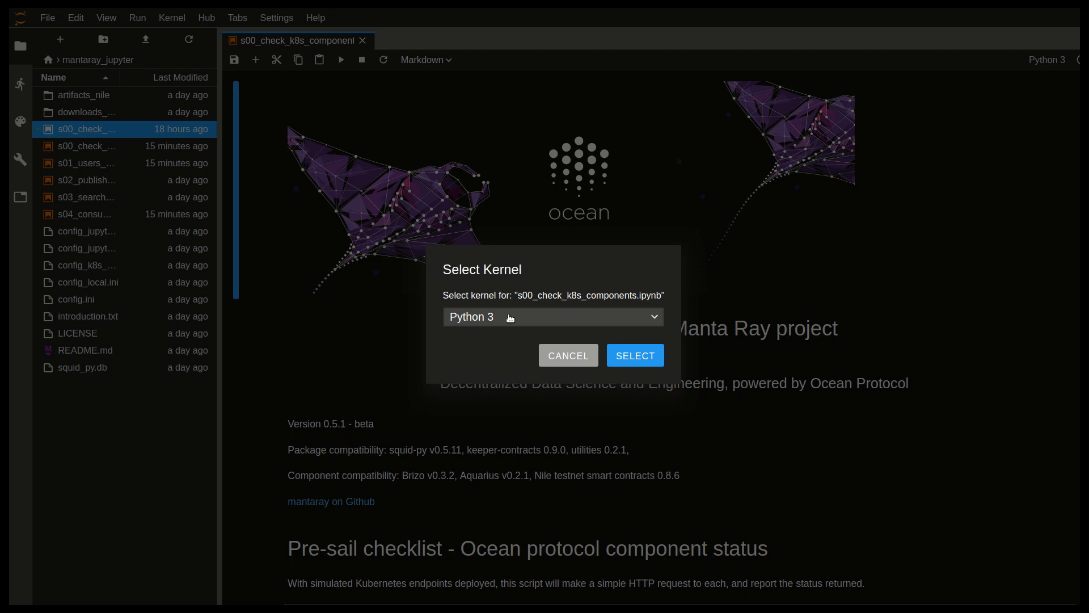
{"action": "left_click", "coordinate": [510, 318]}
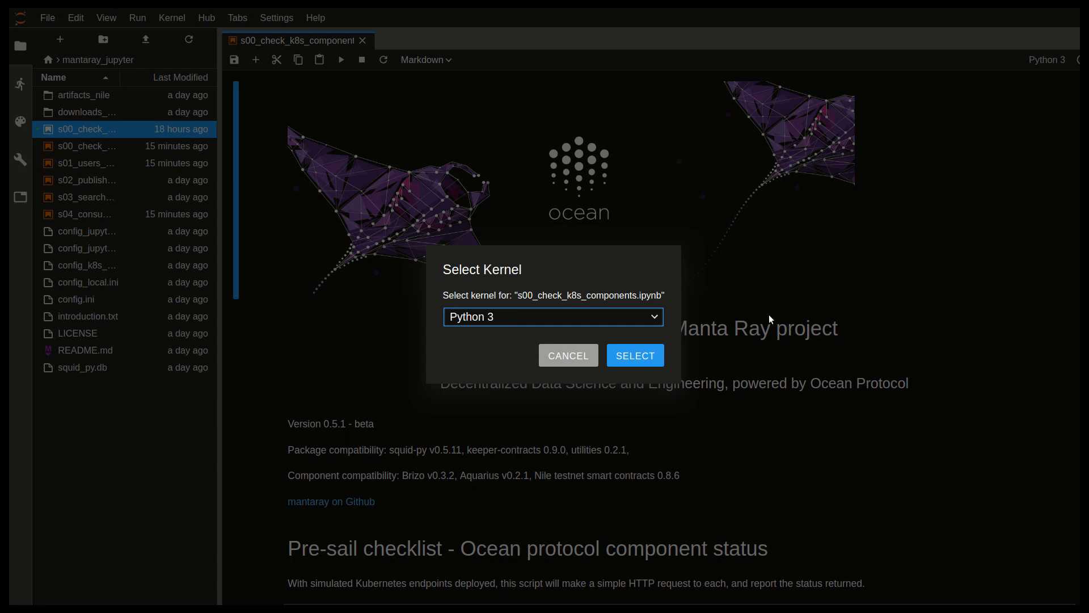
{"action": "left_click", "coordinate": [561, 363]}
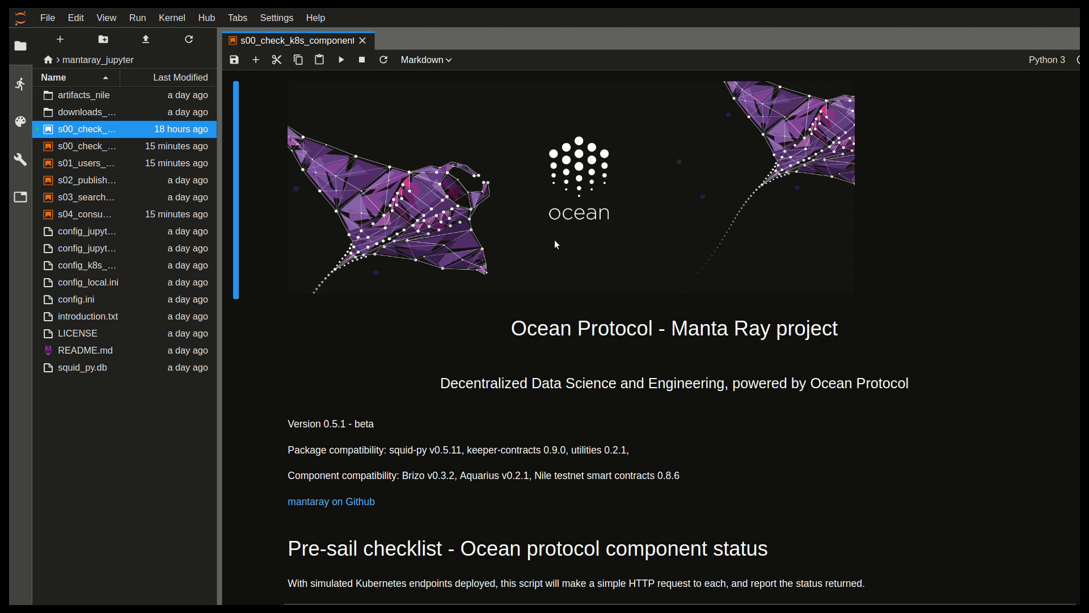
{"action": "key", "text": "Down"}
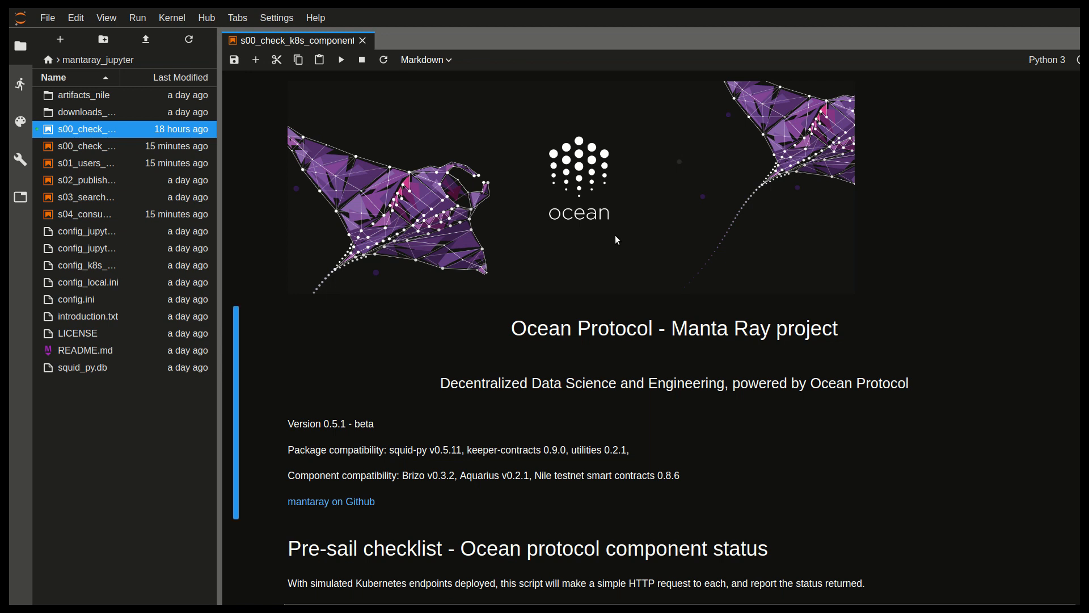
{"action": "key", "text": "Down"}
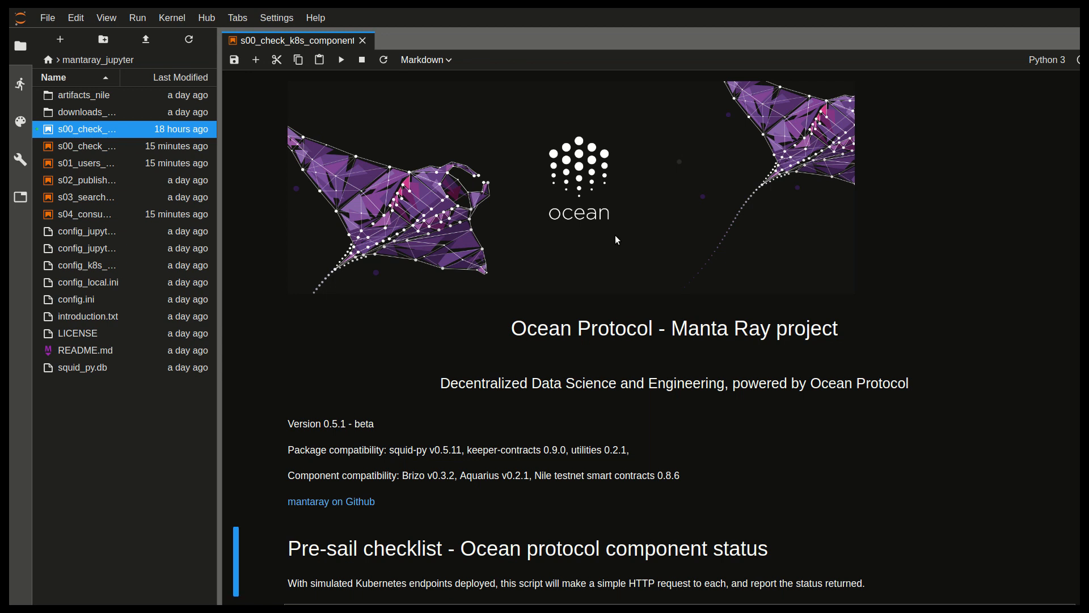
{"action": "left_click", "coordinate": [505, 241]}
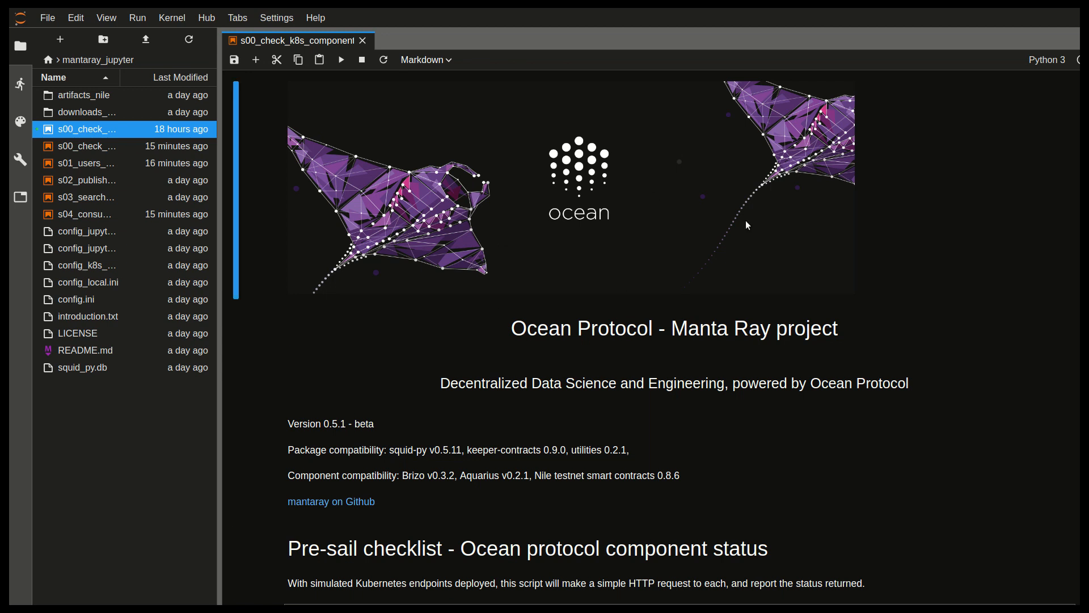
{"action": "double_click", "coordinate": [744, 243]}
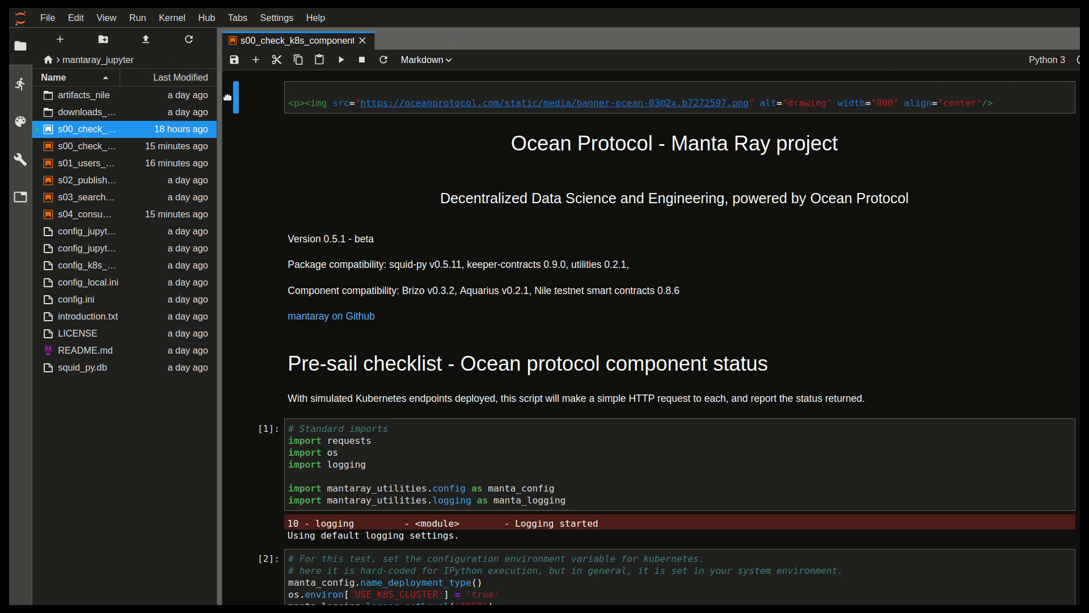
{"action": "left_click", "coordinate": [294, 92]}
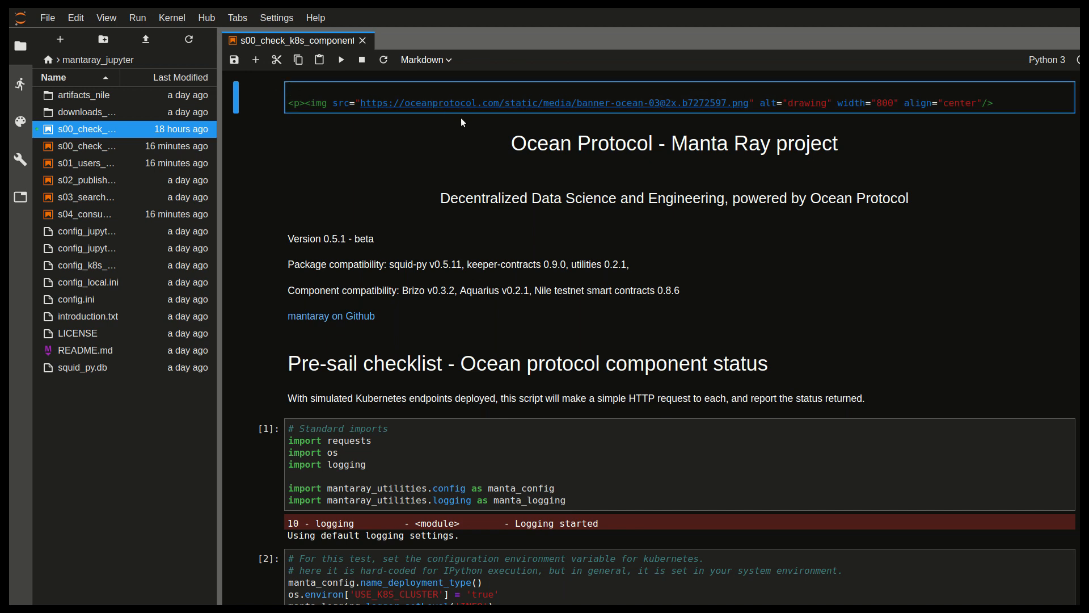
{"action": "key", "text": "shift+Return"}
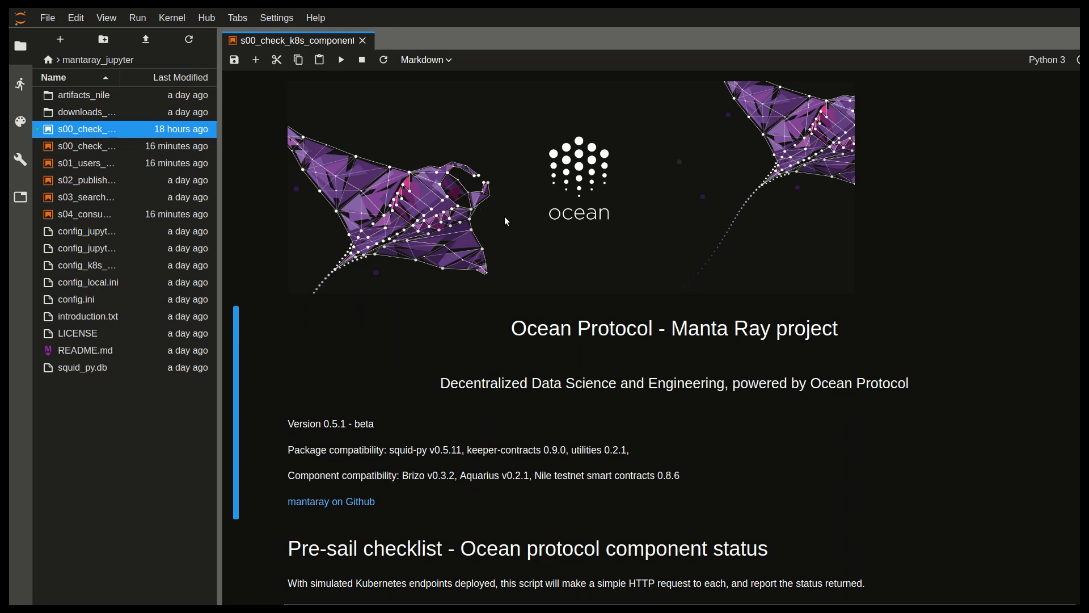
{"action": "scroll", "coordinate": [500, 281], "scroll_direction": "down", "scroll_amount": 1}
{"action": "double_click", "coordinate": [515, 298]}
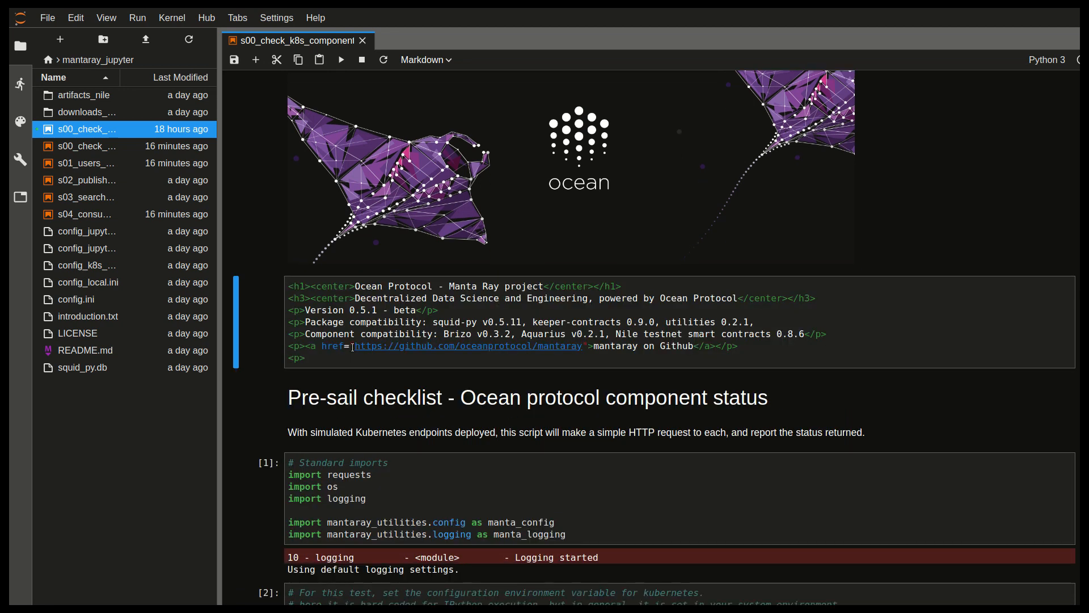
{"action": "key", "text": "shift+Return"}
{"action": "scroll", "coordinate": [445, 297], "scroll_direction": "down", "scroll_amount": 3}
{"action": "scroll", "coordinate": [444, 297], "scroll_direction": "down", "scroll_amount": 3}
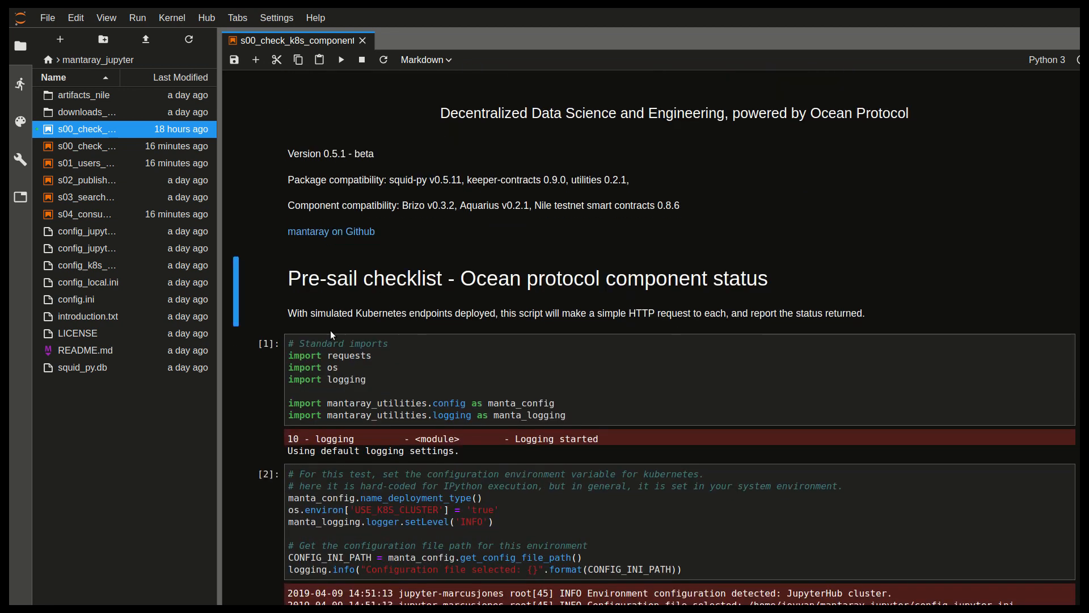
{"action": "key", "text": "shift+Return"}
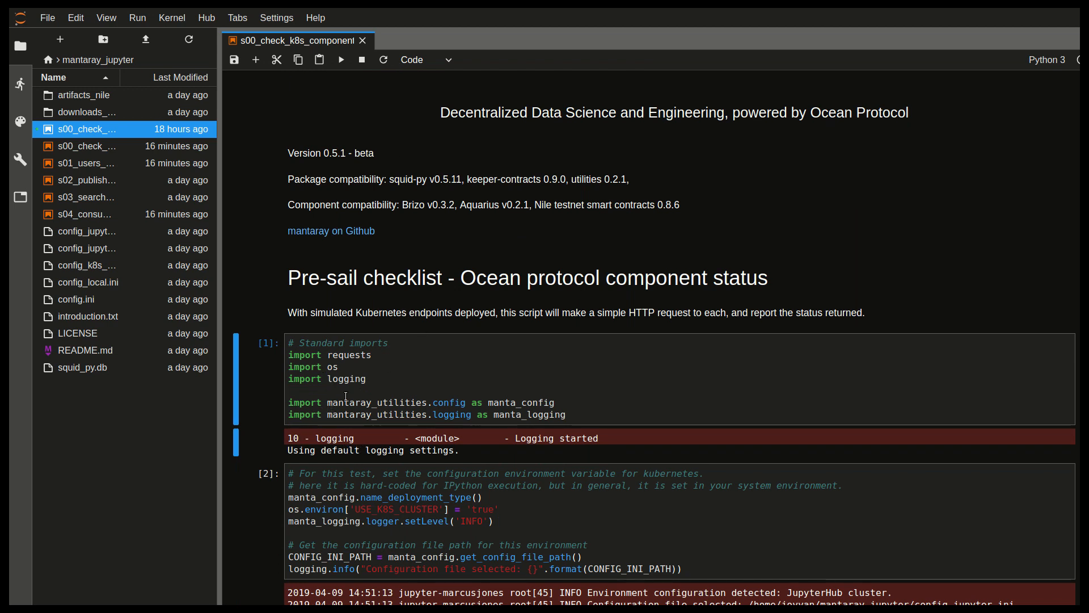
Restart the kernel and clear all outputs via the Kernel menu, confirming the restart.
{"action": "left_click", "coordinate": [160, 18]}
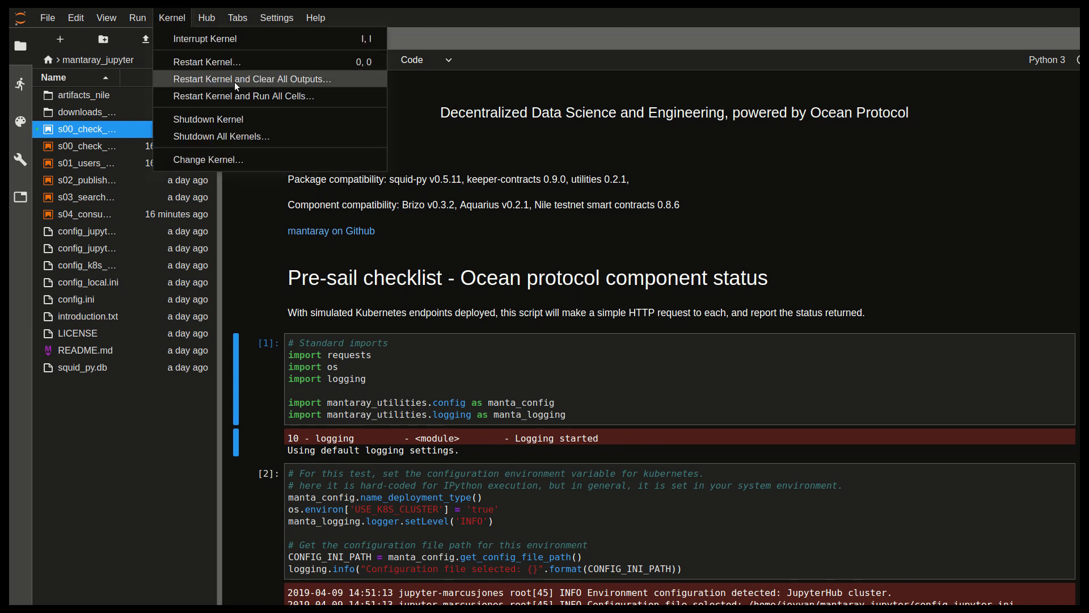
{"action": "left_click", "coordinate": [277, 82]}
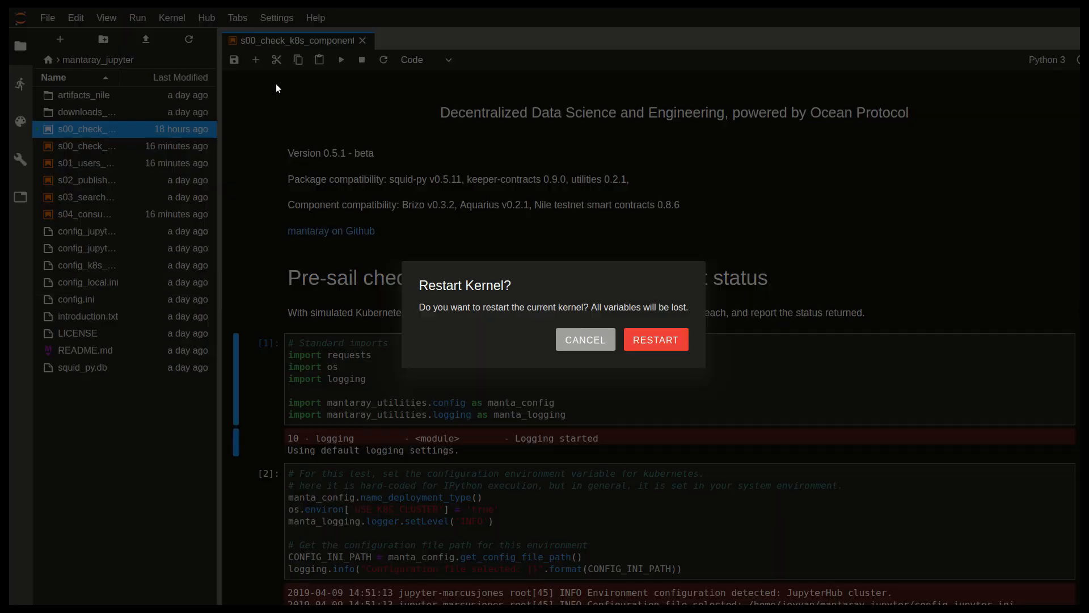
{"action": "left_click", "coordinate": [656, 339]}
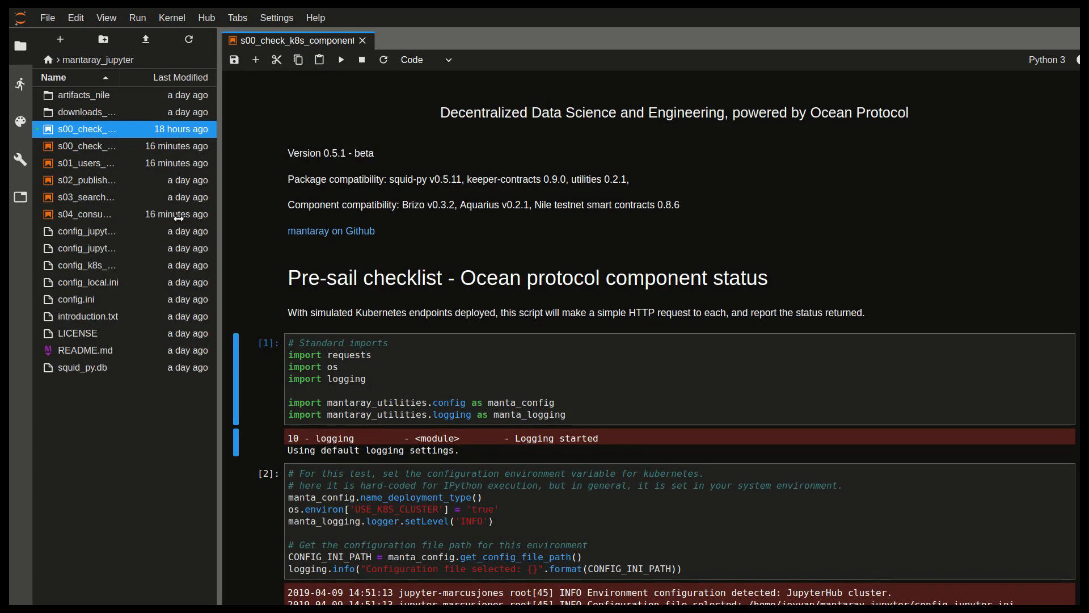
{"action": "left_click", "coordinate": [171, 18]}
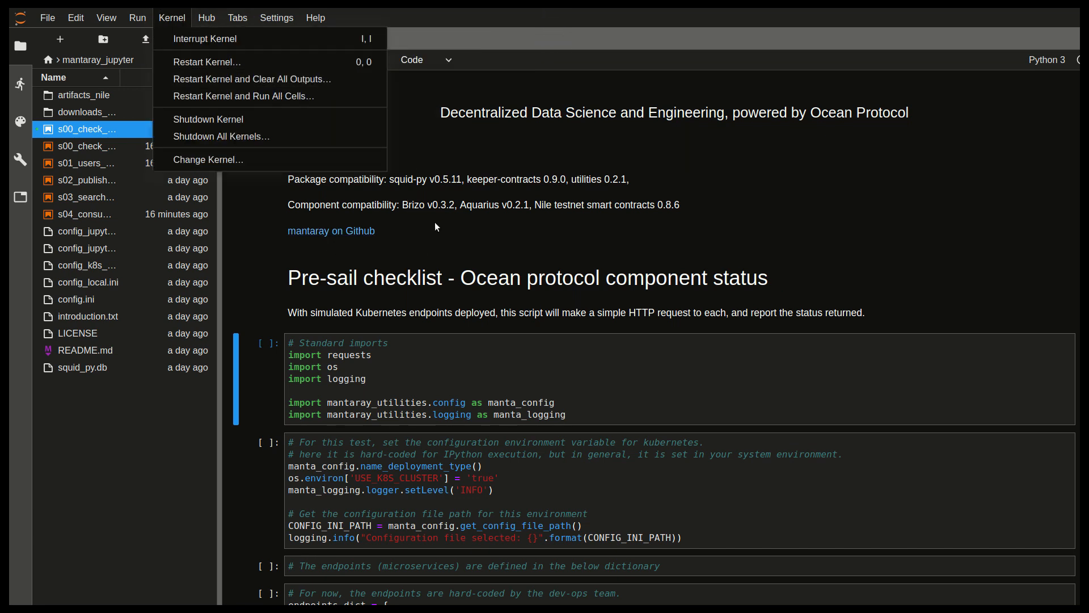
Dismiss the menu and select the title and manta ray banner cells at the top of the notebook.
{"action": "left_click", "coordinate": [435, 201]}
{"action": "scroll", "coordinate": [434, 201], "scroll_direction": "up", "scroll_amount": 3}
{"action": "scroll", "coordinate": [477, 283], "scroll_direction": "up", "scroll_amount": 1}
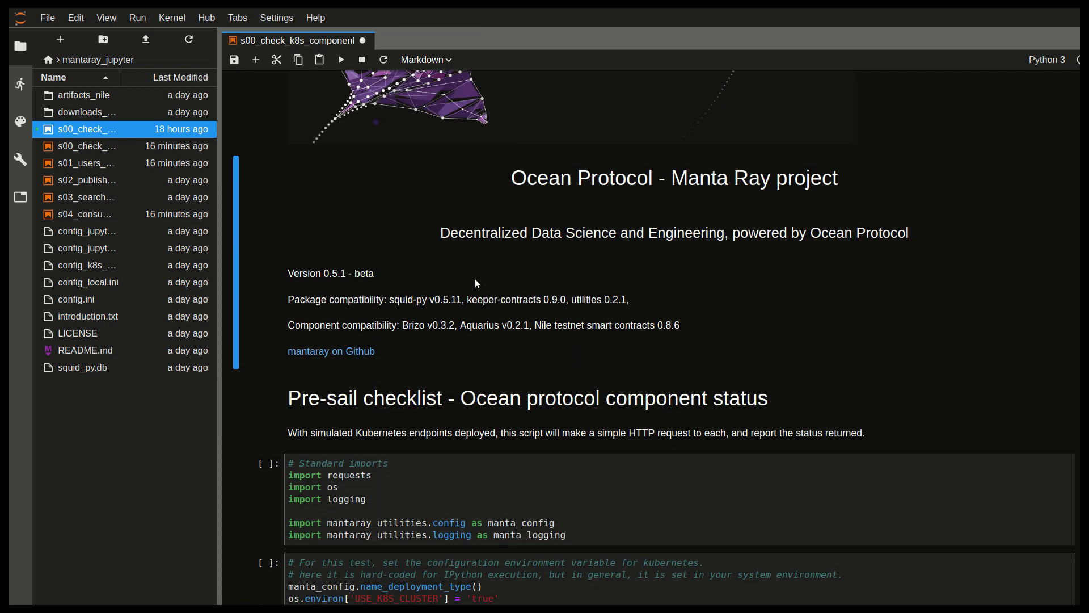
{"action": "scroll", "coordinate": [477, 282], "scroll_direction": "up", "scroll_amount": 4}
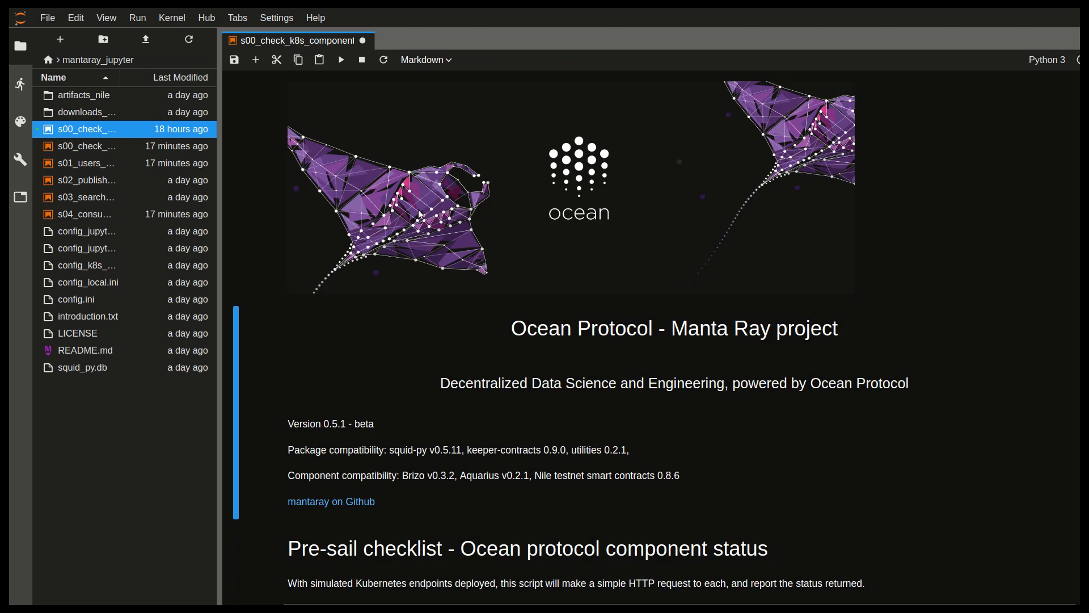
{"action": "left_click", "coordinate": [531, 253]}
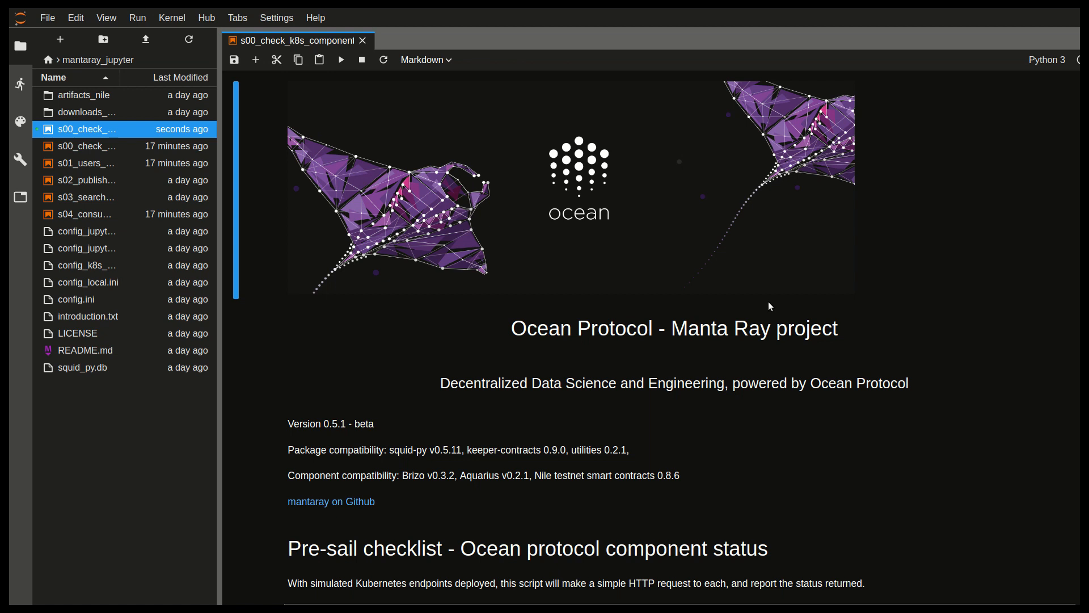
{"action": "key", "text": "Down"}
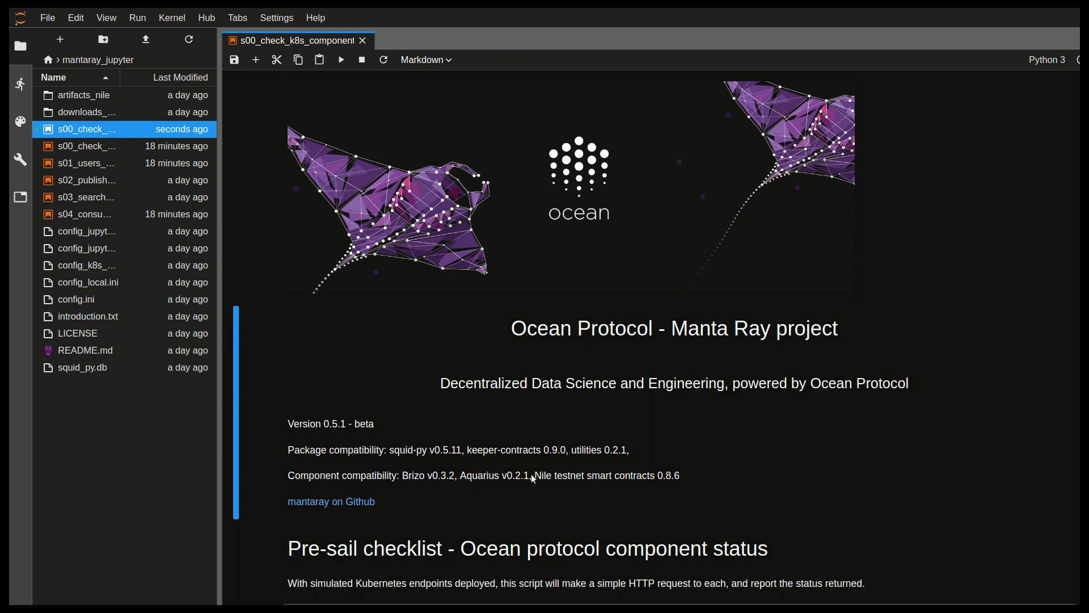
{"action": "scroll", "coordinate": [536, 472], "scroll_direction": "down", "scroll_amount": 3}
{"action": "scroll", "coordinate": [536, 473], "scroll_direction": "down", "scroll_amount": 1}
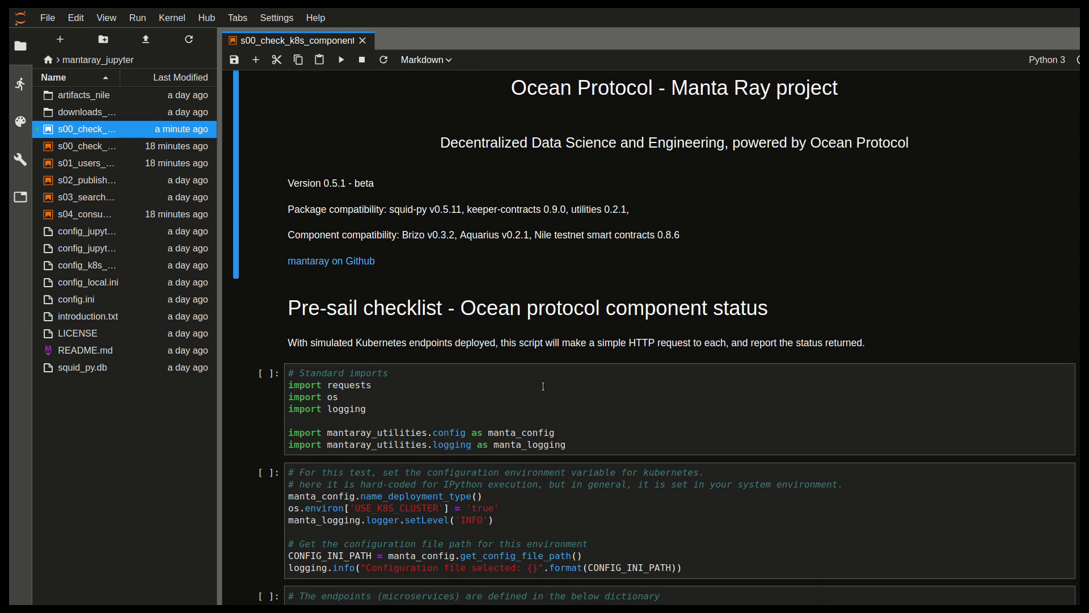
Run the imports, configuration and endpoint-check cells so all four Ocean components report Success.
{"action": "key", "text": "shift+Return"}
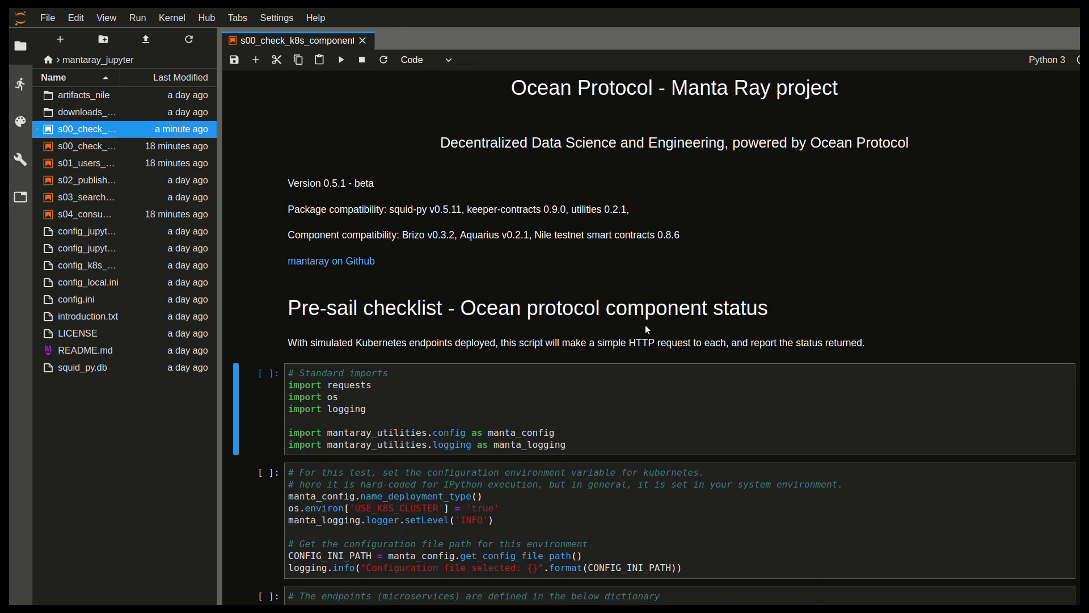
{"action": "key", "text": "shift+Return"}
{"action": "scroll", "coordinate": [634, 349], "scroll_direction": "down", "scroll_amount": 2}
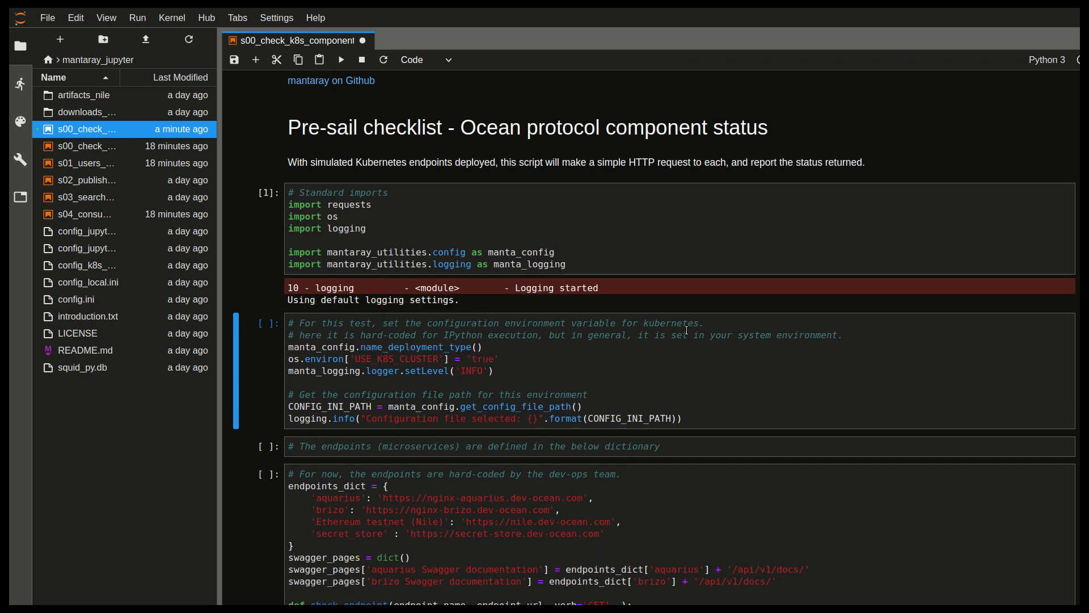
{"action": "key", "text": "shift+Return"}
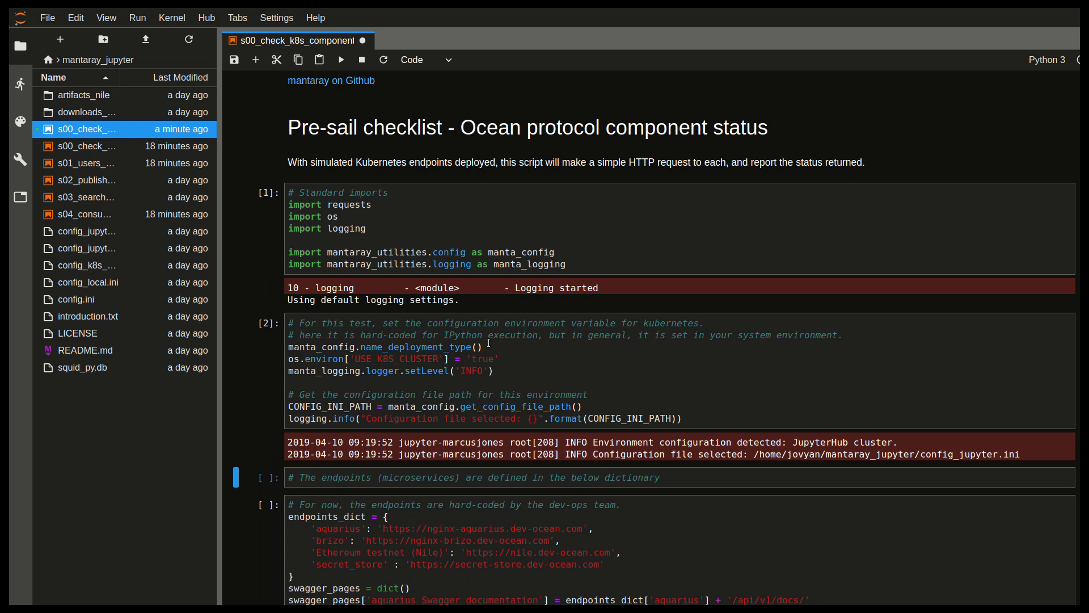
{"action": "scroll", "coordinate": [499, 339], "scroll_direction": "down", "scroll_amount": 3}
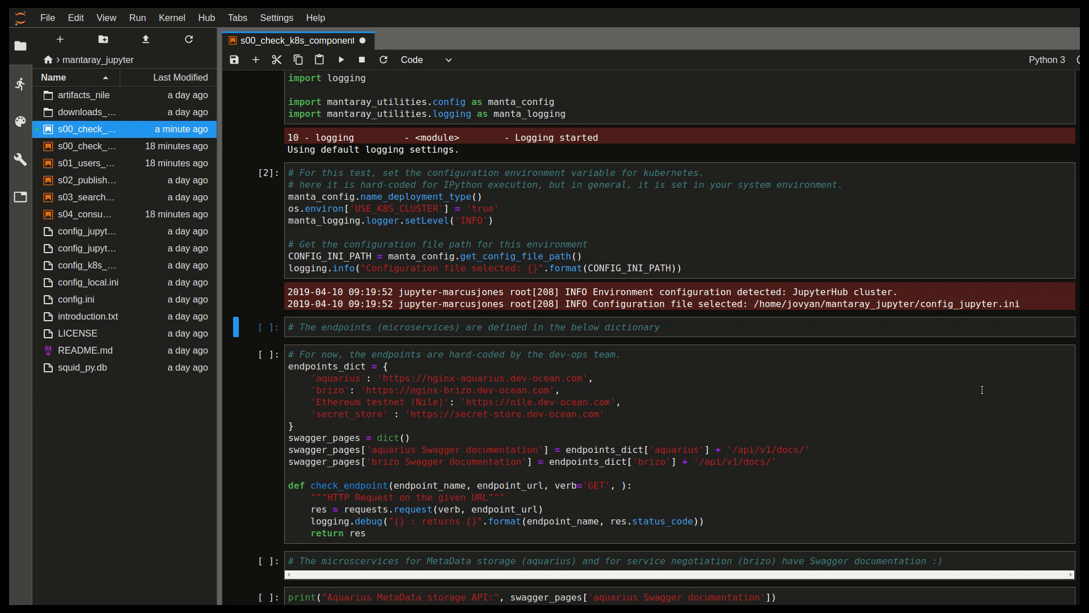
{"action": "key", "text": "shift+Return"}
{"action": "key", "text": "shift+Return"}
{"action": "key", "text": "shift+Return"}
{"action": "key", "text": "shift+Return"}
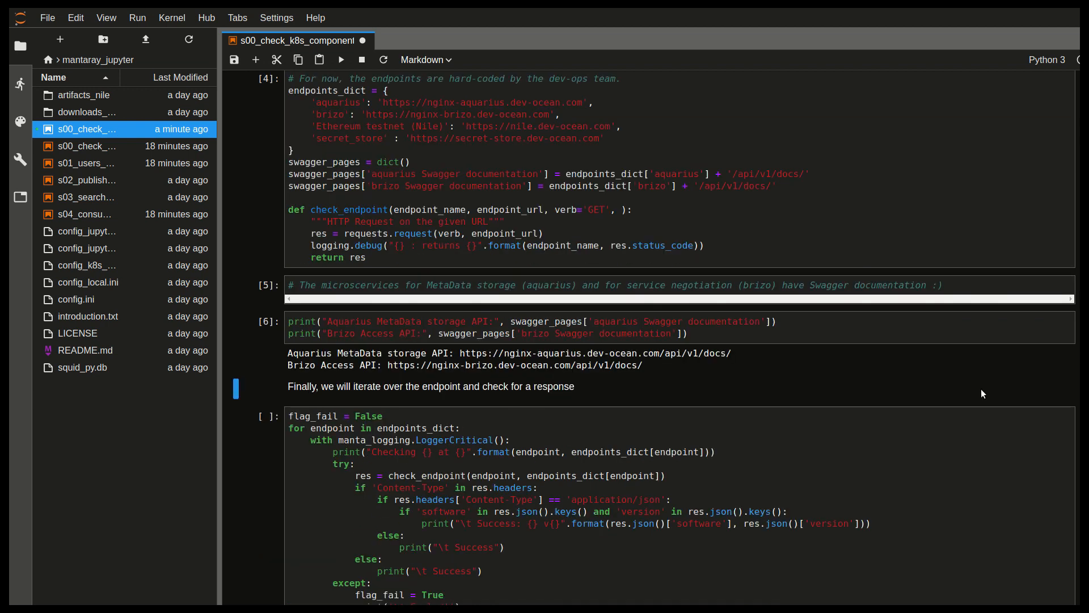
{"action": "key", "text": "shift+Return"}
{"action": "key", "text": "shift+Return"}
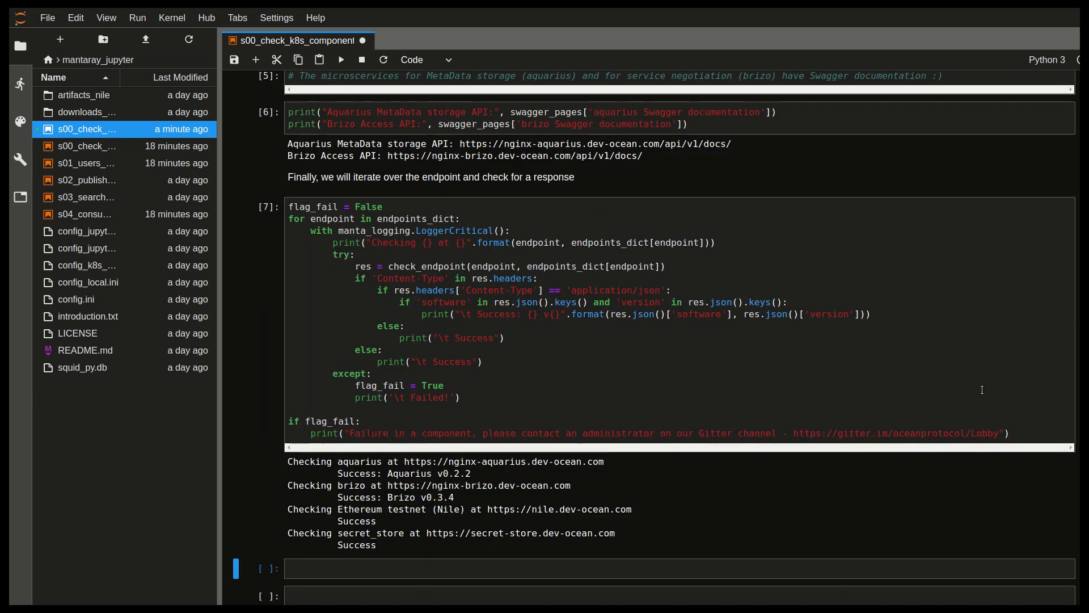
{"action": "key", "text": "alt+Return"}
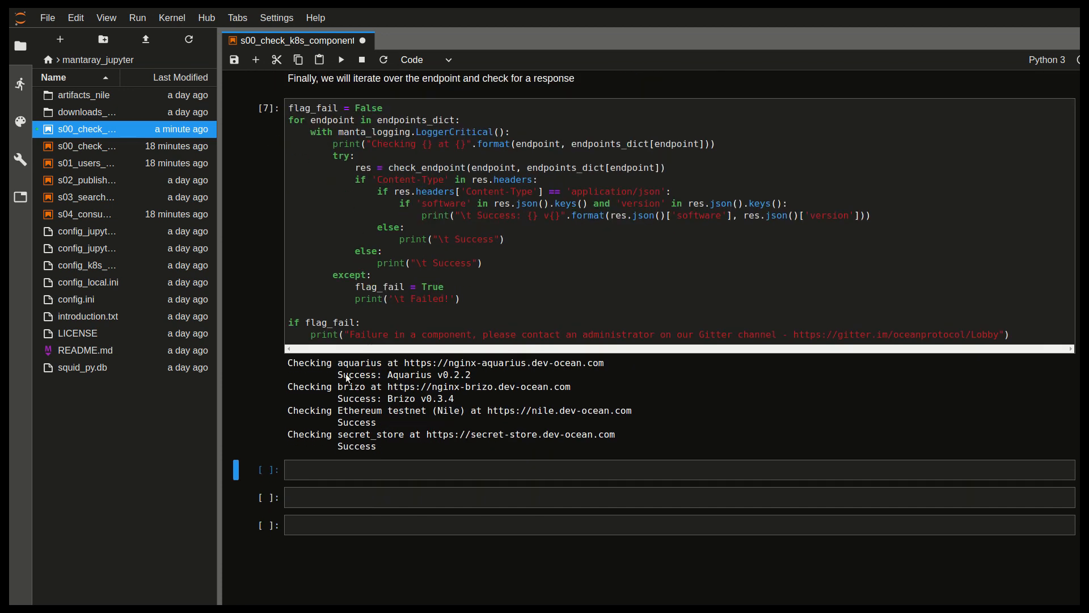
Highlight the endpoint check results, save the notebook and select s00_check_squid.ipynb in the file browser.
{"action": "left_click_drag", "start_coordinate": [288, 363], "coordinate": [401, 449]}
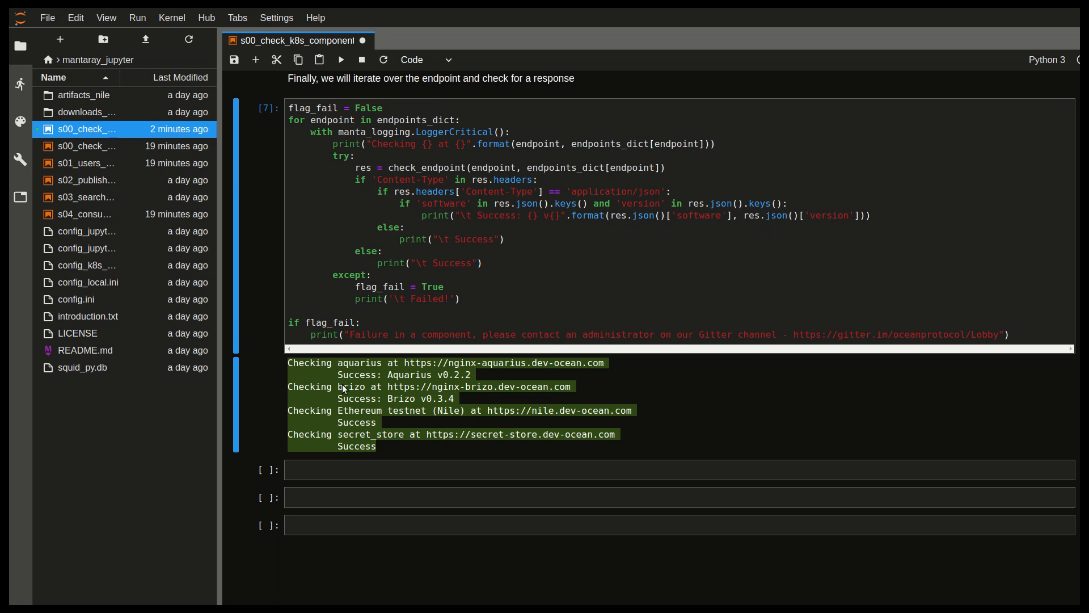
{"action": "left_click", "coordinate": [426, 397]}
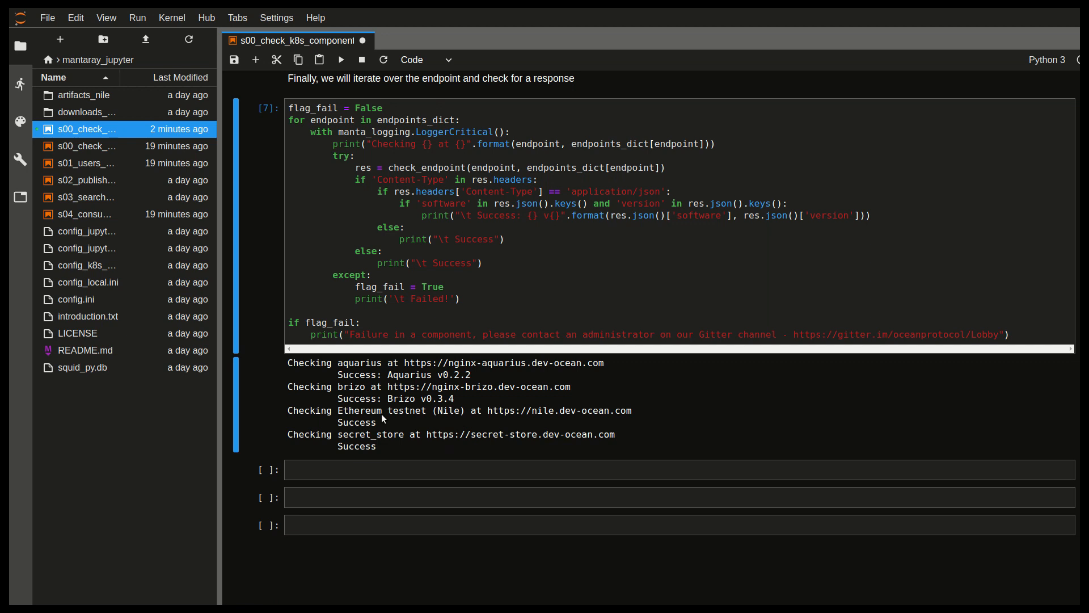
{"action": "key", "text": "ctrl+s"}
{"action": "scroll", "coordinate": [531, 415], "scroll_direction": "up", "scroll_amount": 5}
{"action": "scroll", "coordinate": [528, 418], "scroll_direction": "up", "scroll_amount": 5}
{"action": "scroll", "coordinate": [527, 417], "scroll_direction": "up", "scroll_amount": 5}
{"action": "scroll", "coordinate": [526, 421], "scroll_direction": "up", "scroll_amount": 5}
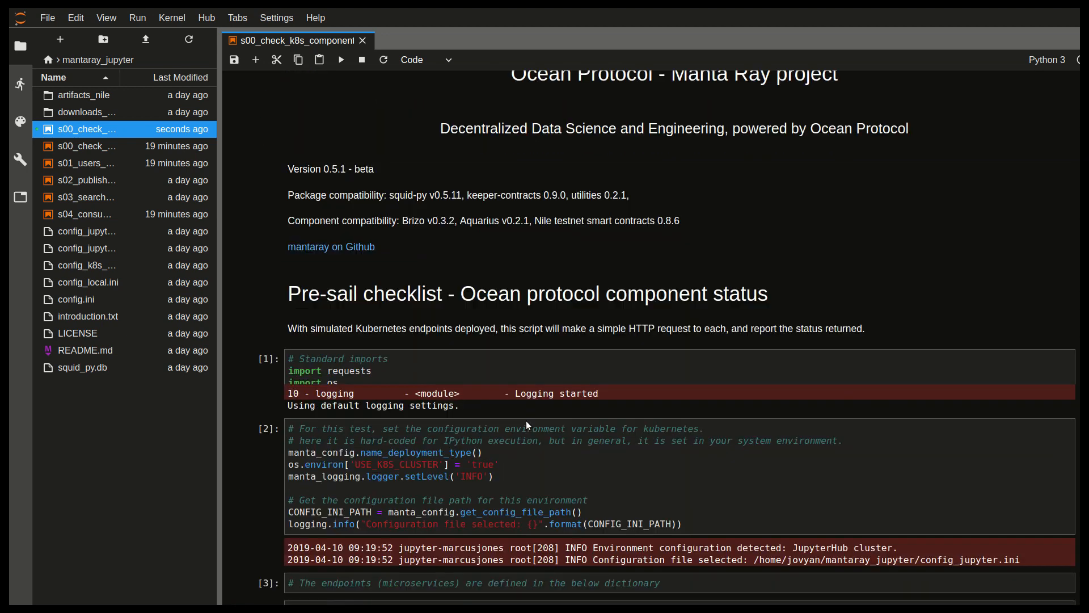
{"action": "scroll", "coordinate": [526, 421], "scroll_direction": "up", "scroll_amount": 5}
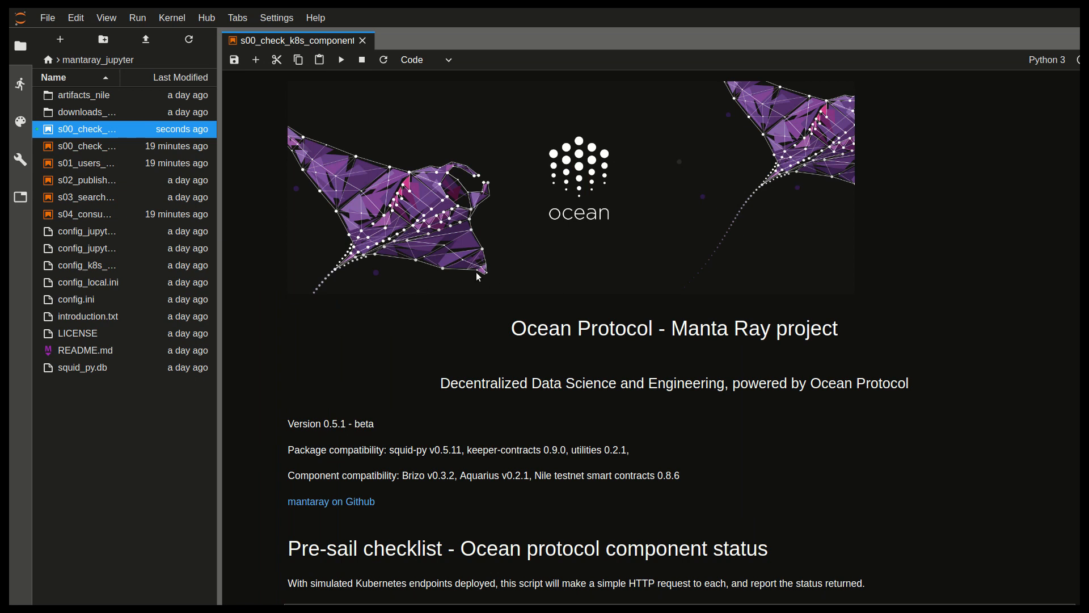
{"action": "left_click", "coordinate": [89, 151]}
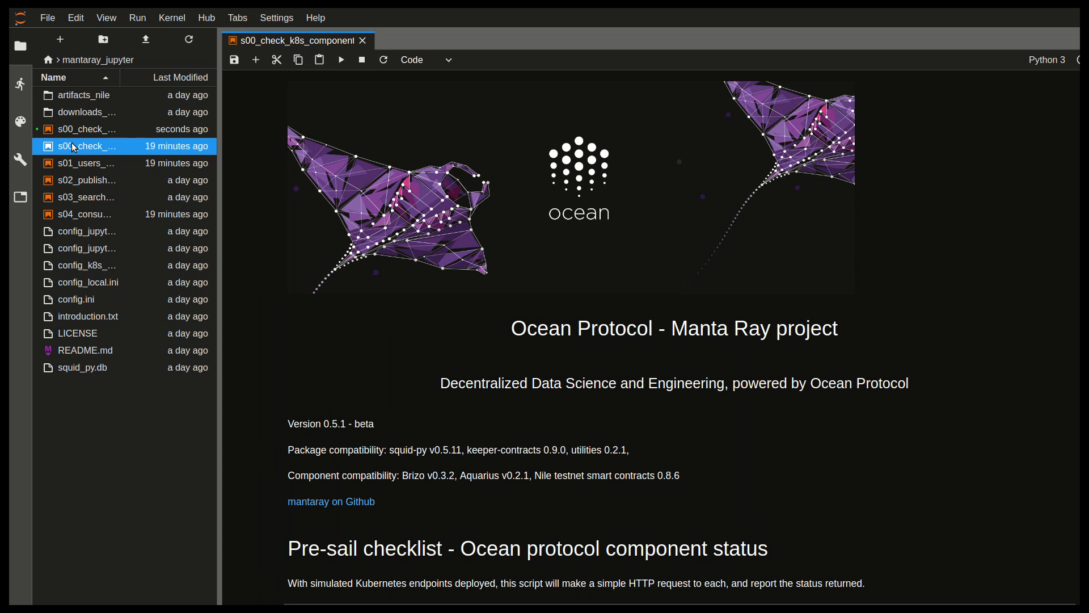
Open s00_check_squid.ipynb alone and run its import cell, highlighting the reported squid-py version 0.5.11.
{"action": "double_click", "coordinate": [71, 150]}
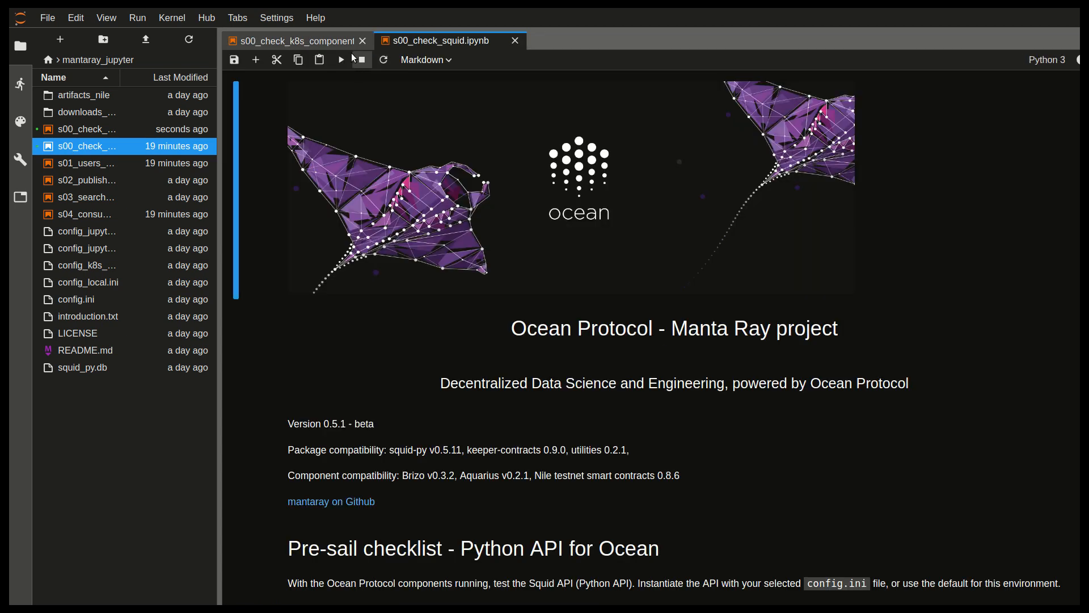
{"action": "left_click", "coordinate": [362, 40]}
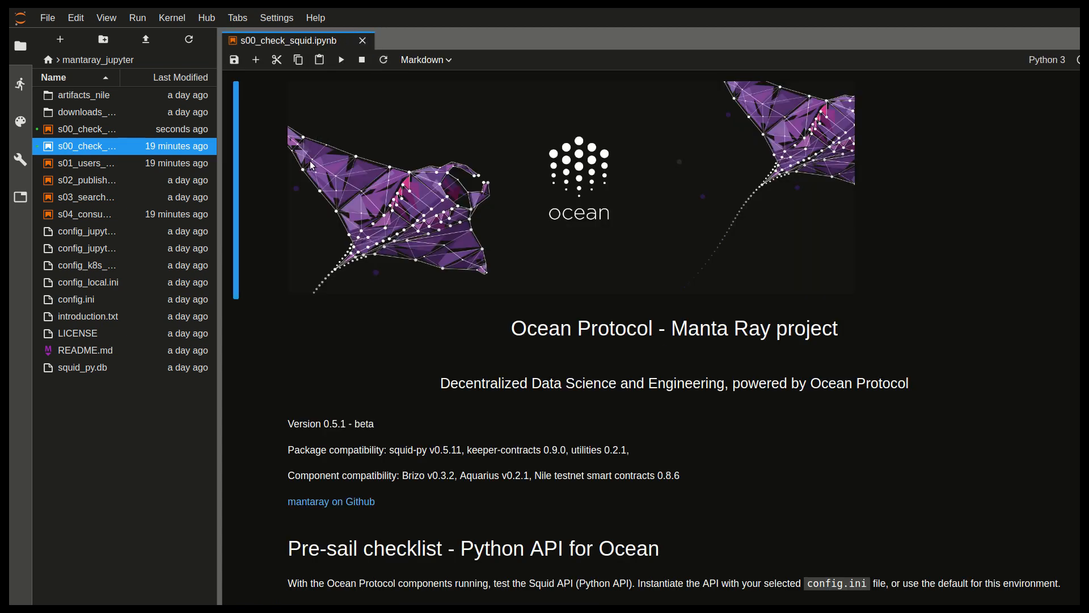
{"action": "scroll", "coordinate": [529, 213], "scroll_direction": "down", "scroll_amount": 5}
{"action": "scroll", "coordinate": [486, 316], "scroll_direction": "up", "scroll_amount": 2}
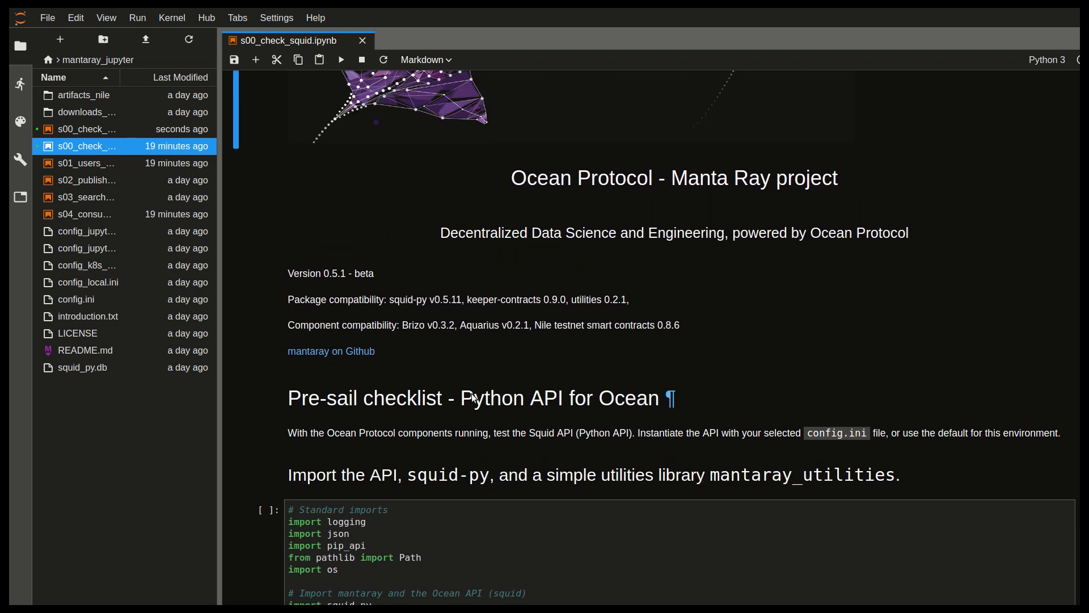
{"action": "scroll", "coordinate": [470, 406], "scroll_direction": "up", "scroll_amount": 4}
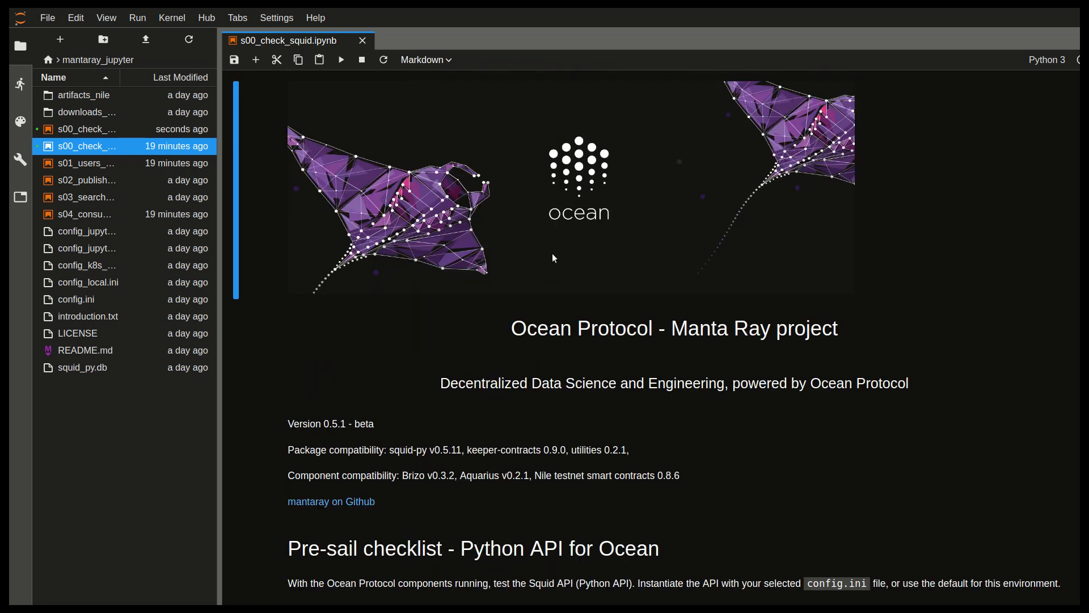
{"action": "scroll", "coordinate": [523, 317], "scroll_direction": "down", "scroll_amount": 5}
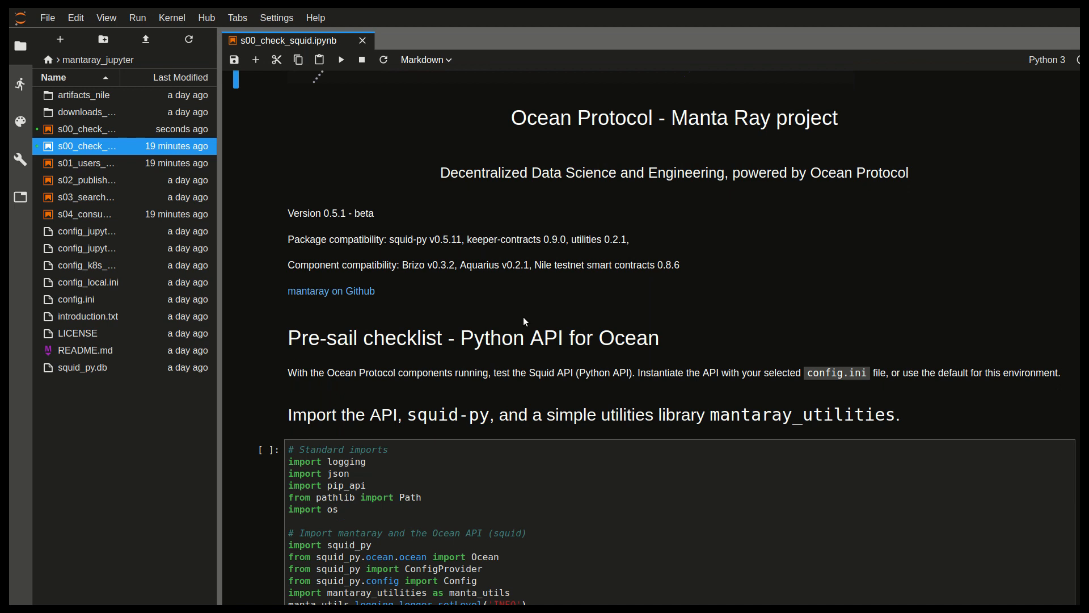
{"action": "key", "text": "Up"}
{"action": "key", "text": "Down"}
{"action": "key", "text": "Down"}
{"action": "key", "text": "Down"}
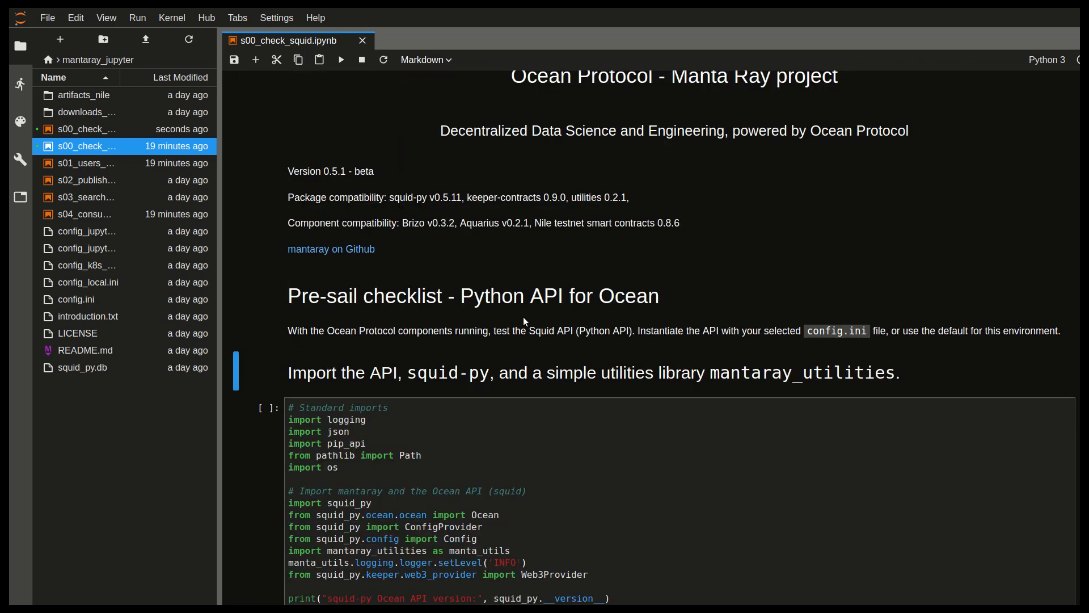
{"action": "key", "text": "shift+Return"}
{"action": "key", "text": "shift+Return"}
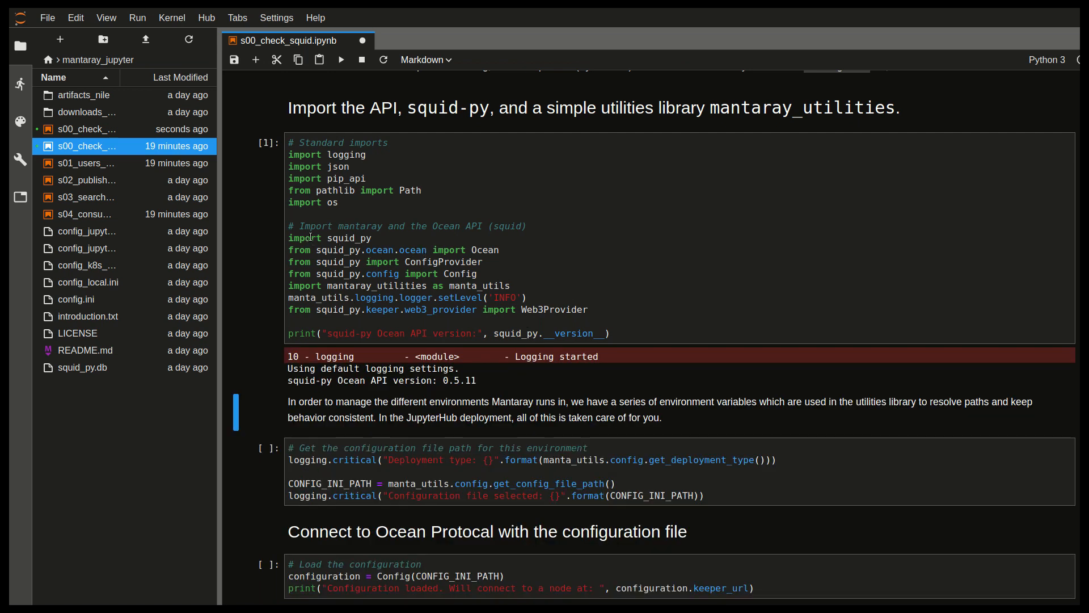
{"action": "double_click", "coordinate": [345, 238]}
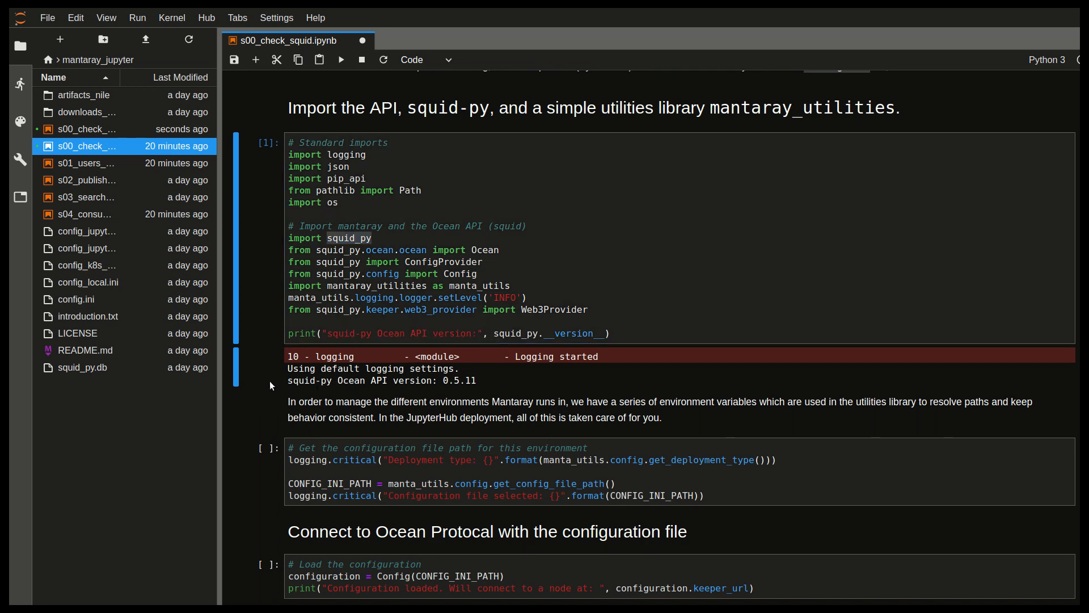
{"action": "left_click_drag", "start_coordinate": [279, 381], "coordinate": [474, 383]}
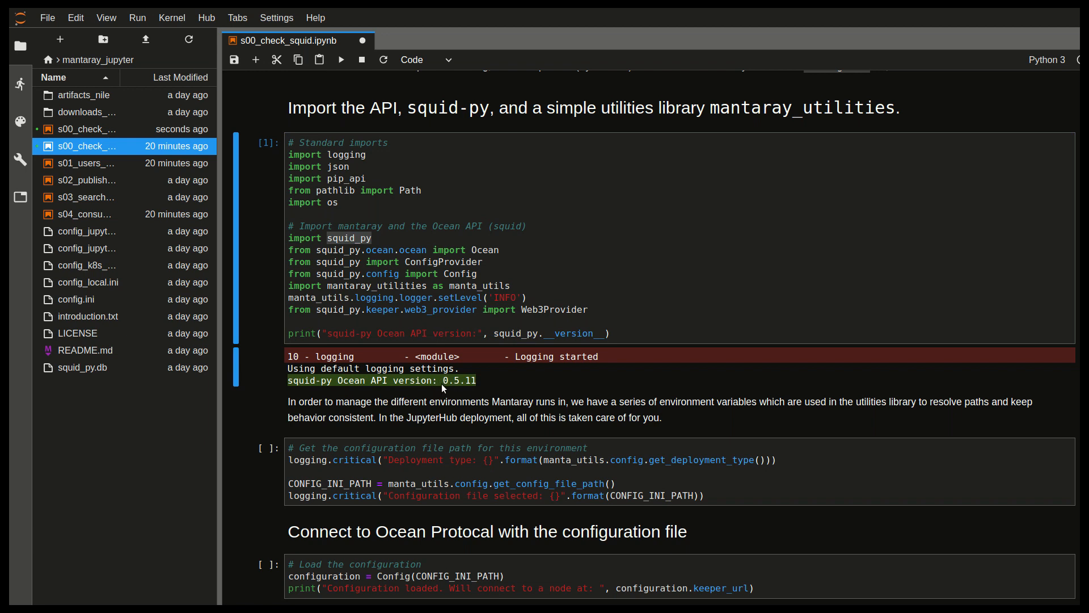
{"action": "scroll", "coordinate": [441, 383], "scroll_direction": "down", "scroll_amount": 2}
{"action": "left_click", "coordinate": [543, 372]}
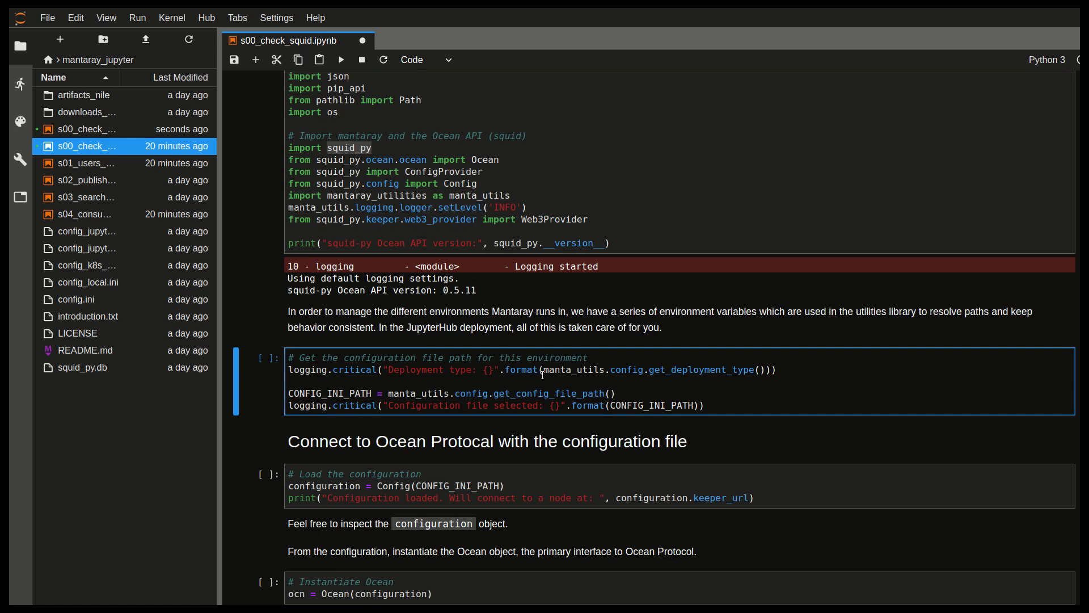
{"action": "key", "text": "shift+Return"}
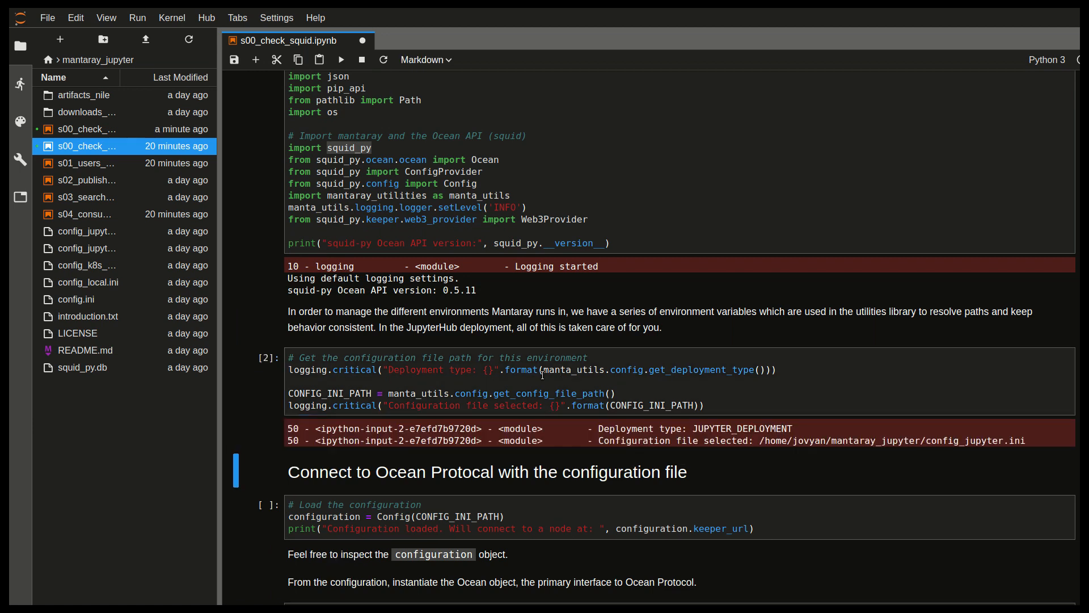
{"action": "scroll", "coordinate": [624, 400], "scroll_direction": "down", "scroll_amount": 4}
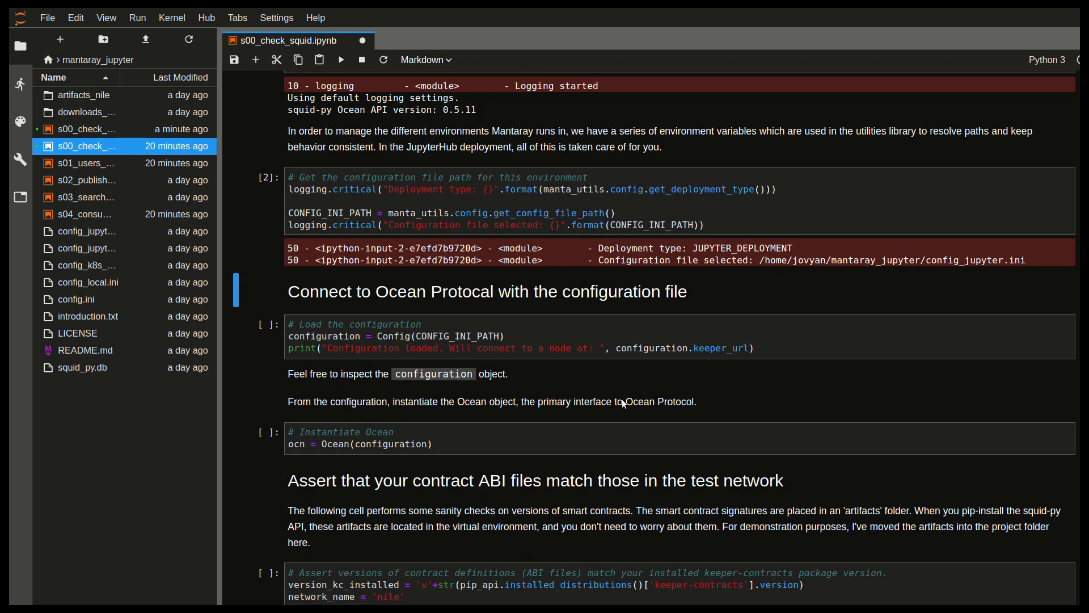
{"action": "scroll", "coordinate": [717, 369], "scroll_direction": "down", "scroll_amount": 2}
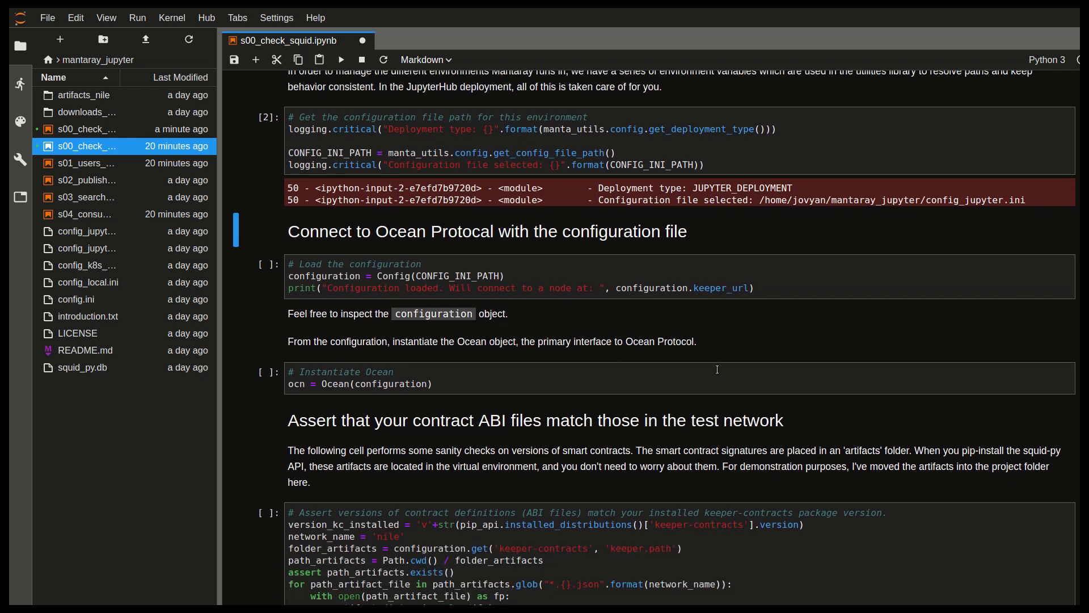
{"action": "key", "text": "shift+Return"}
{"action": "key", "text": "shift+Return"}
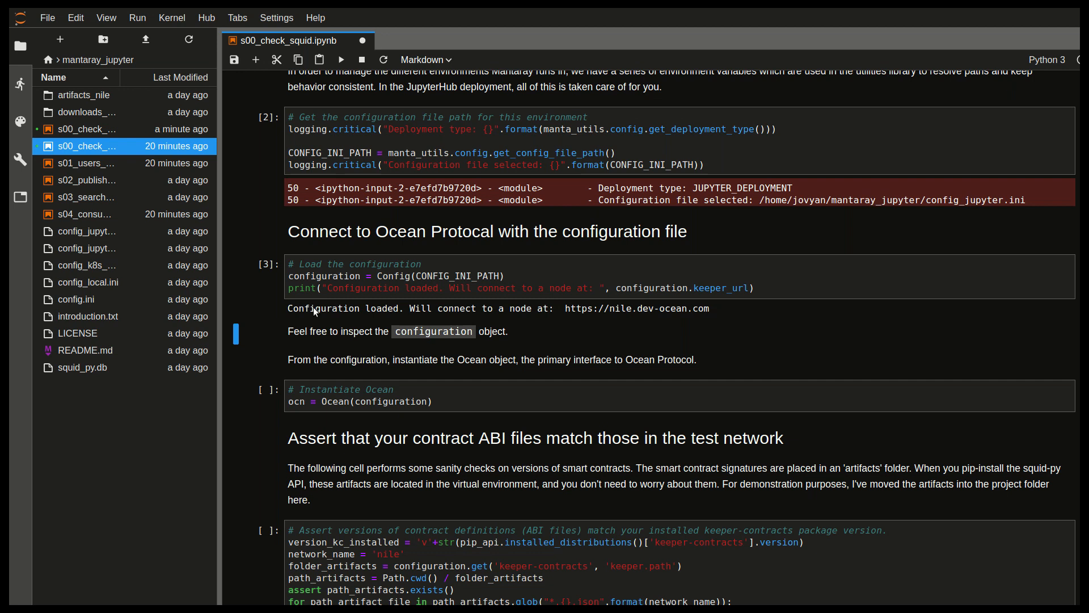
{"action": "left_click", "coordinate": [321, 287]}
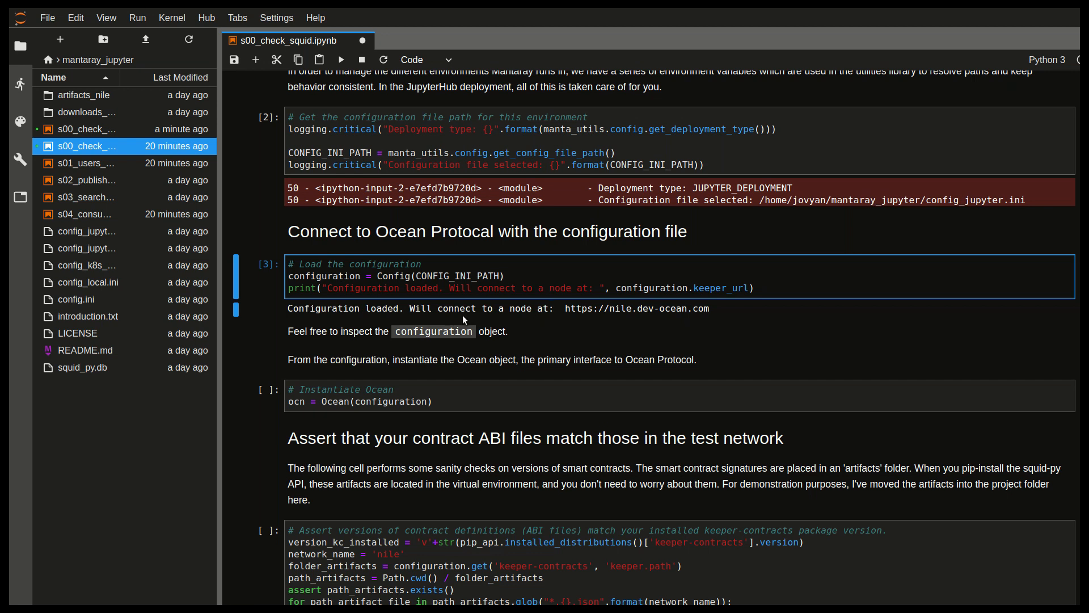
{"action": "left_click_drag", "start_coordinate": [565, 309], "coordinate": [664, 310]}
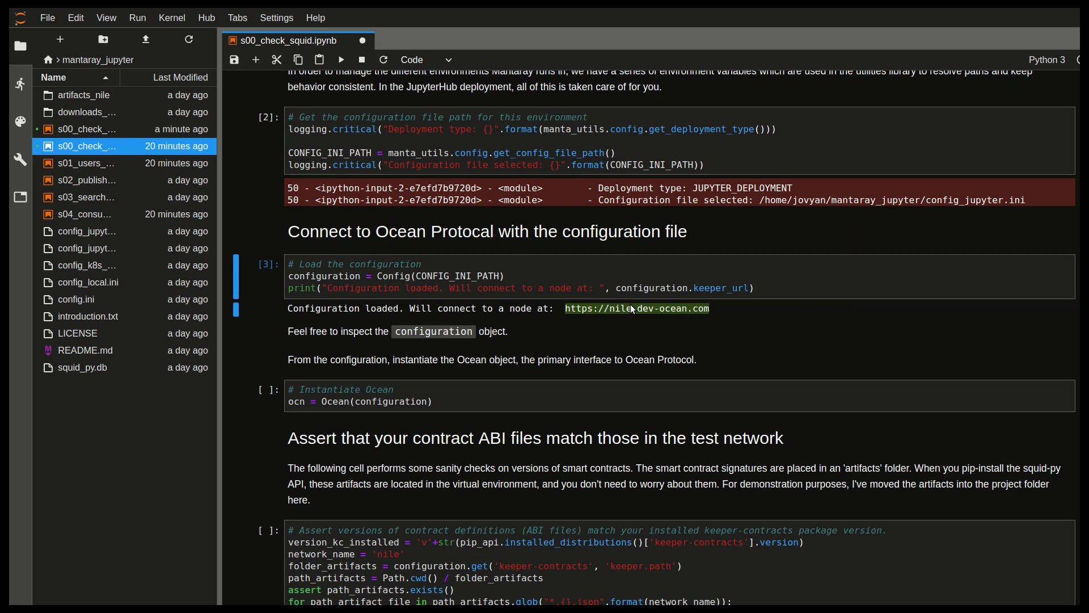
{"action": "scroll", "coordinate": [632, 309], "scroll_direction": "down", "scroll_amount": 2}
Run the Instantiate Ocean cell and inspect the Ocean import and its configuration argument.
{"action": "left_click", "coordinate": [462, 330]}
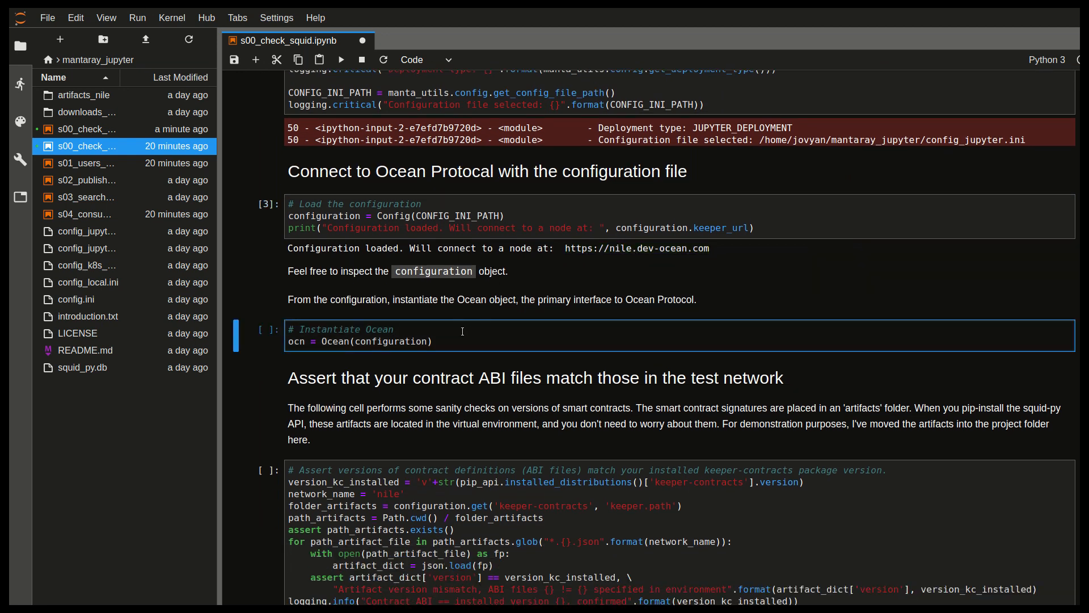
{"action": "key", "text": "shift+Return"}
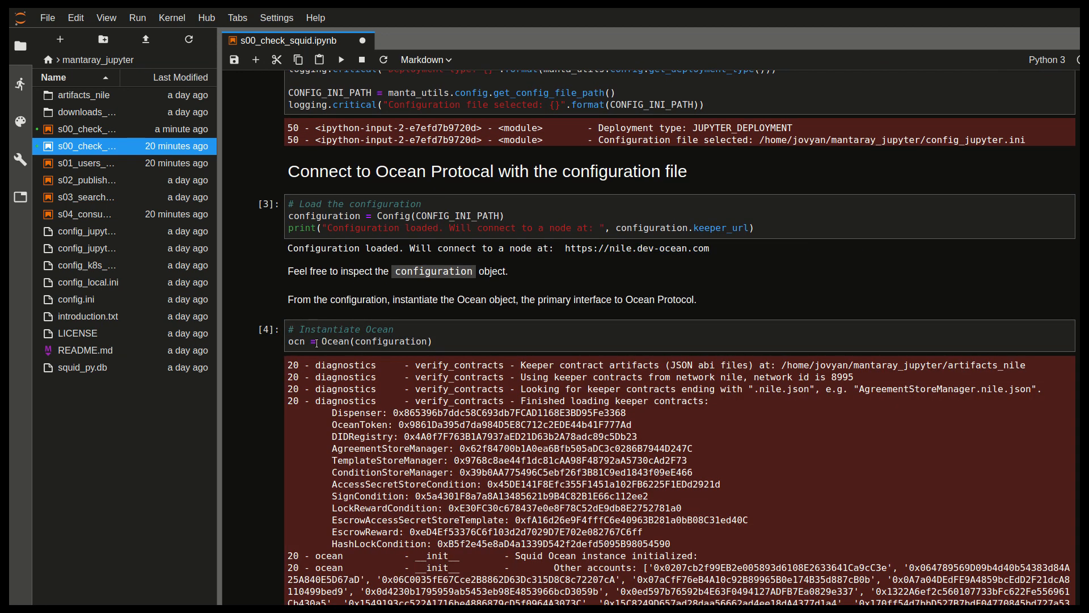
{"action": "double_click", "coordinate": [341, 341]}
{"action": "scroll", "coordinate": [349, 361], "scroll_direction": "up", "scroll_amount": 10}
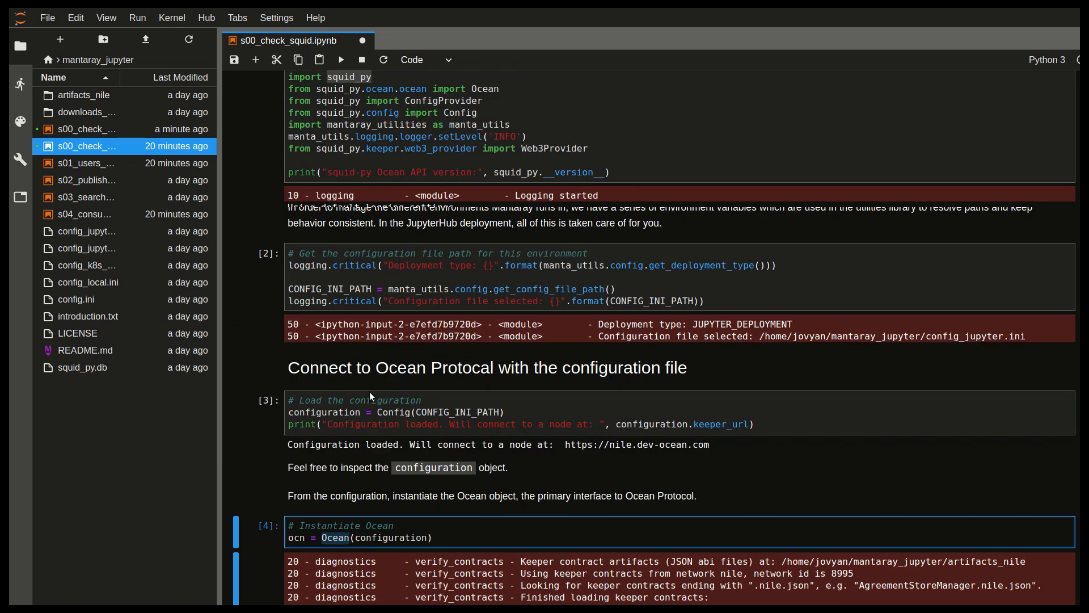
{"action": "scroll", "coordinate": [375, 366], "scroll_direction": "up", "scroll_amount": 5}
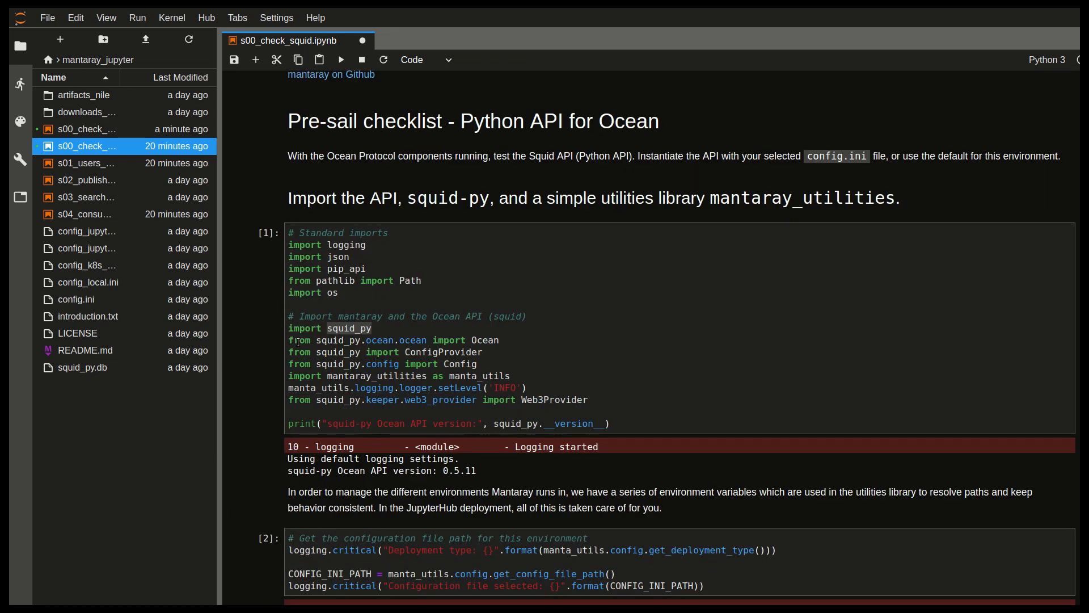
{"action": "triple_click", "coordinate": [607, 342]}
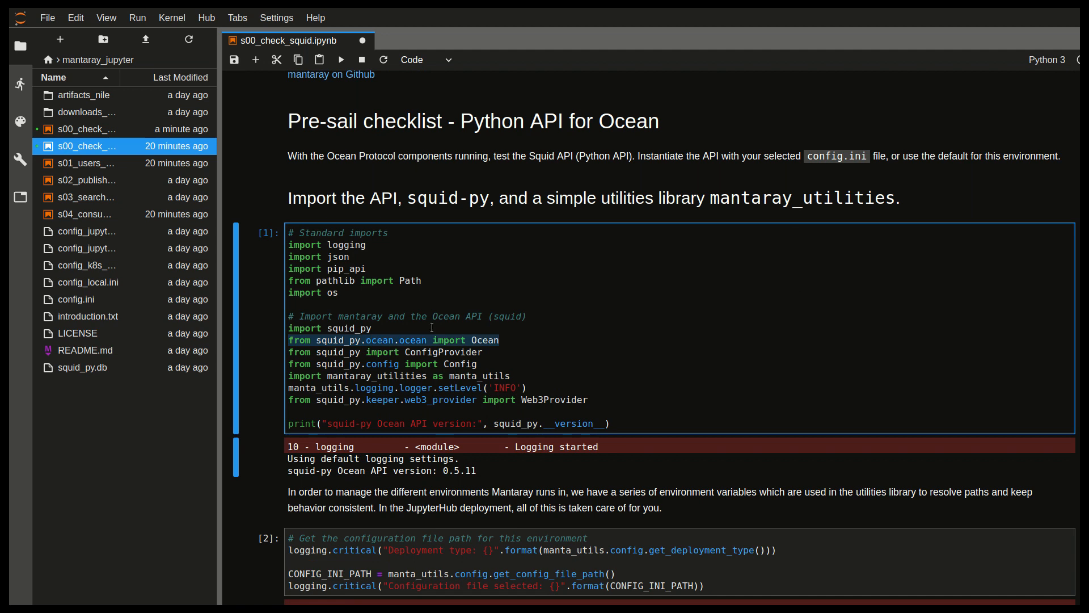
{"action": "scroll", "coordinate": [431, 327], "scroll_direction": "down", "scroll_amount": 8}
{"action": "scroll", "coordinate": [431, 327], "scroll_direction": "down", "scroll_amount": 6}
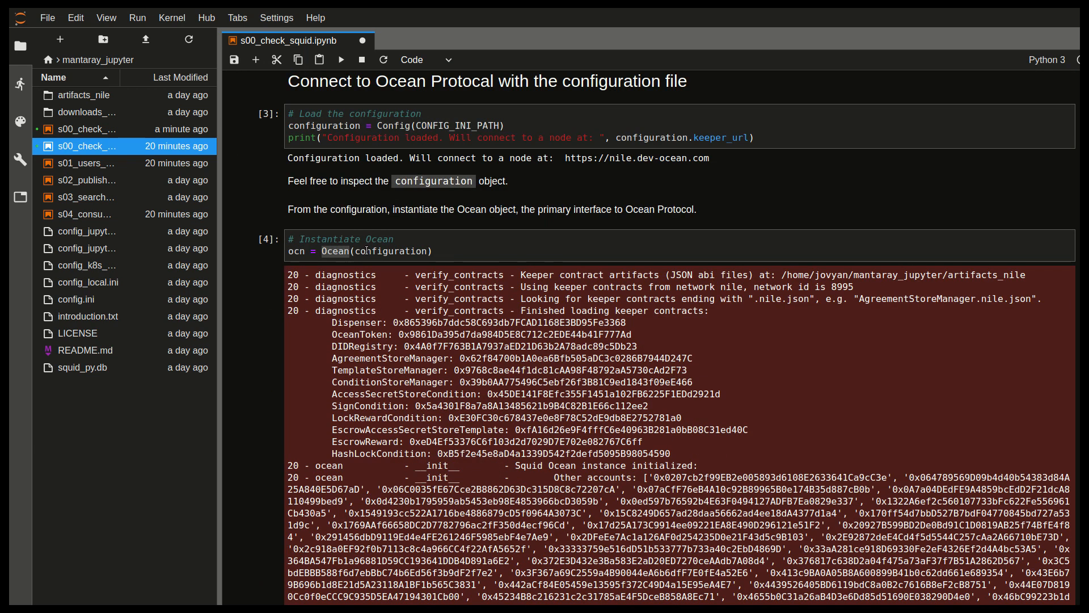
{"action": "double_click", "coordinate": [367, 252]}
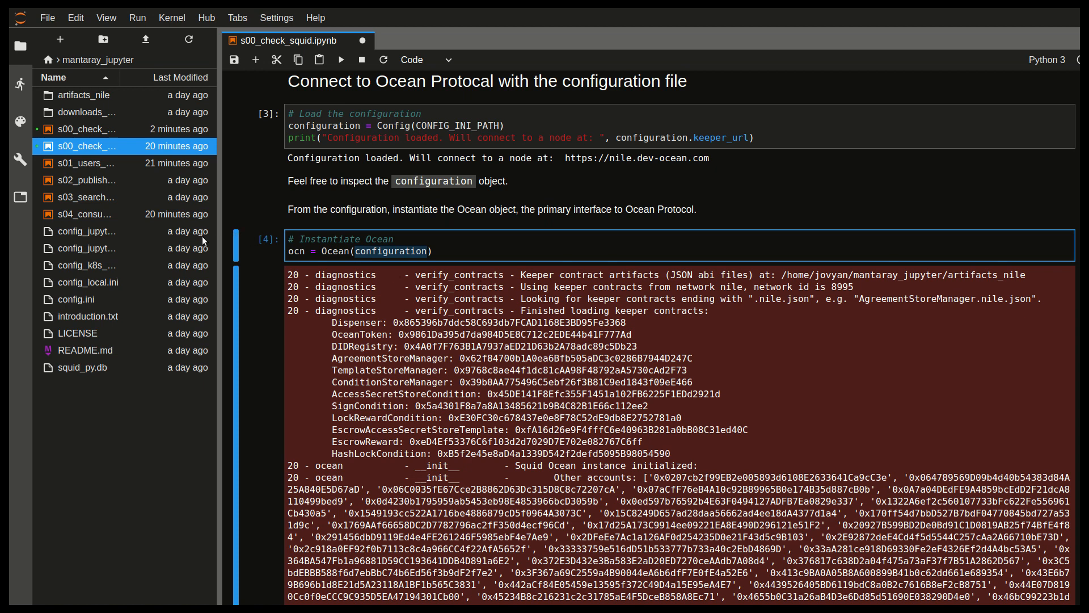
Resize the file browser sidebar while reviewing the loaded contracts and accounts output.
{"action": "left_click_drag", "start_coordinate": [220, 238], "coordinate": [309, 233]}
{"action": "scroll", "coordinate": [681, 366], "scroll_direction": "up", "scroll_amount": 3}
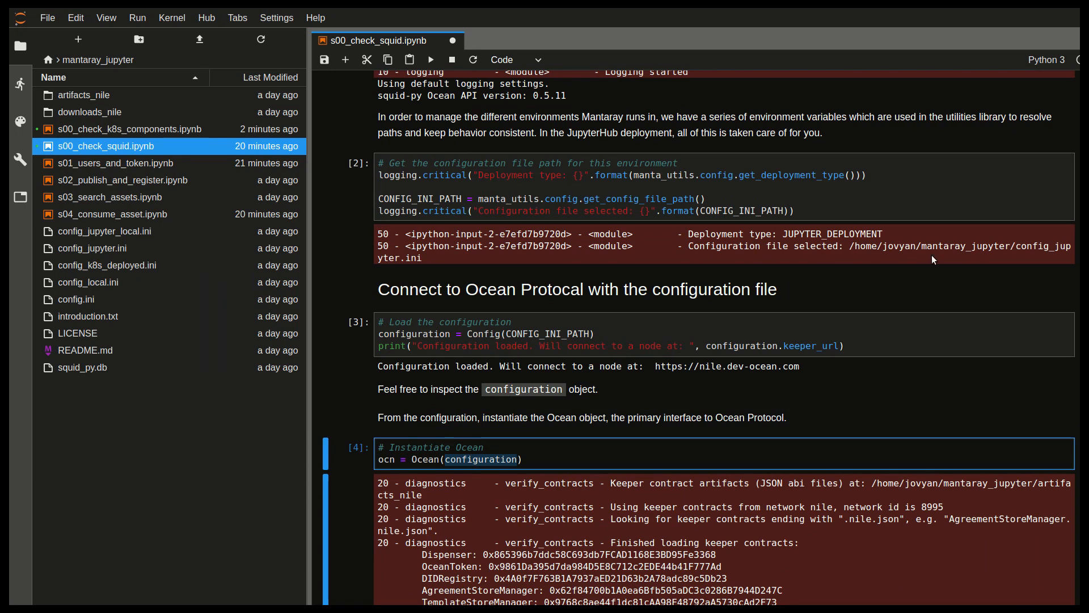
{"action": "left_click", "coordinate": [1009, 249]}
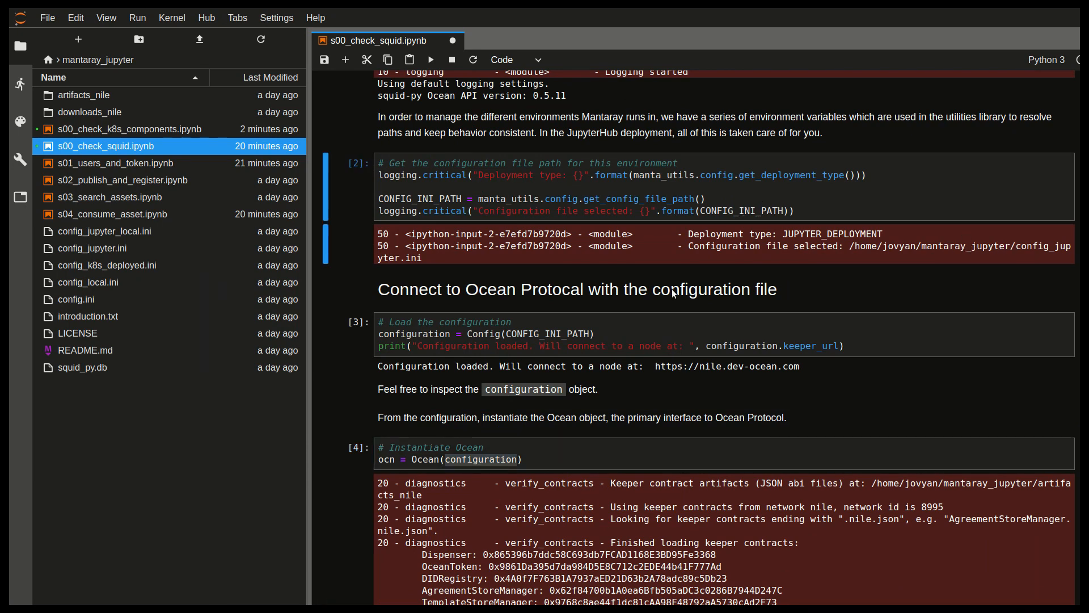
{"action": "left_click_drag", "start_coordinate": [309, 271], "coordinate": [186, 271]}
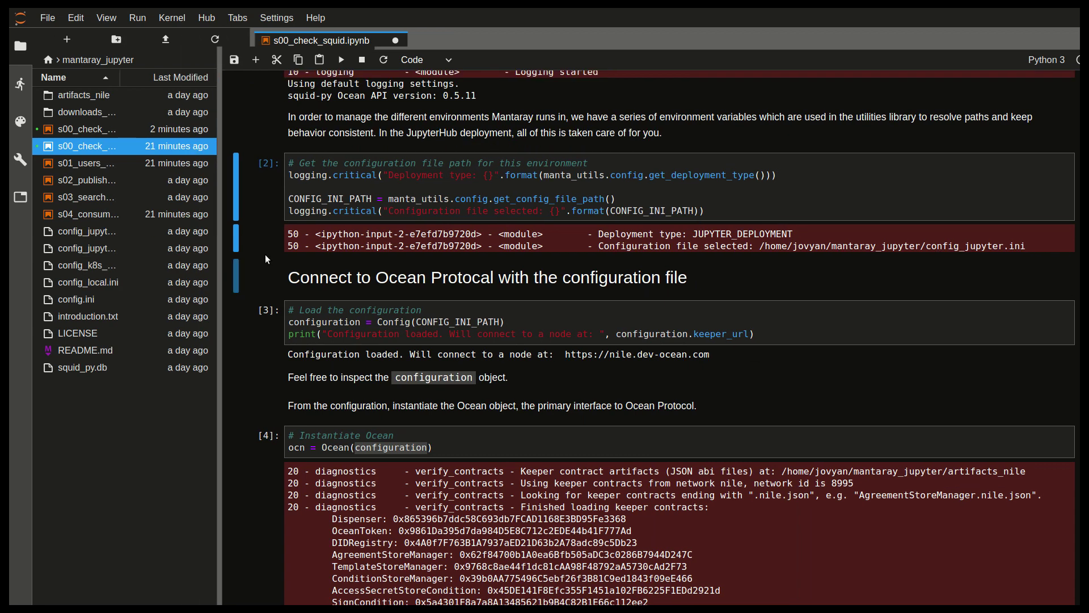
View config_jupyter_local.ini and its aquarius and brizo URL lines.
{"action": "left_click_drag", "start_coordinate": [184, 250], "coordinate": [338, 255]}
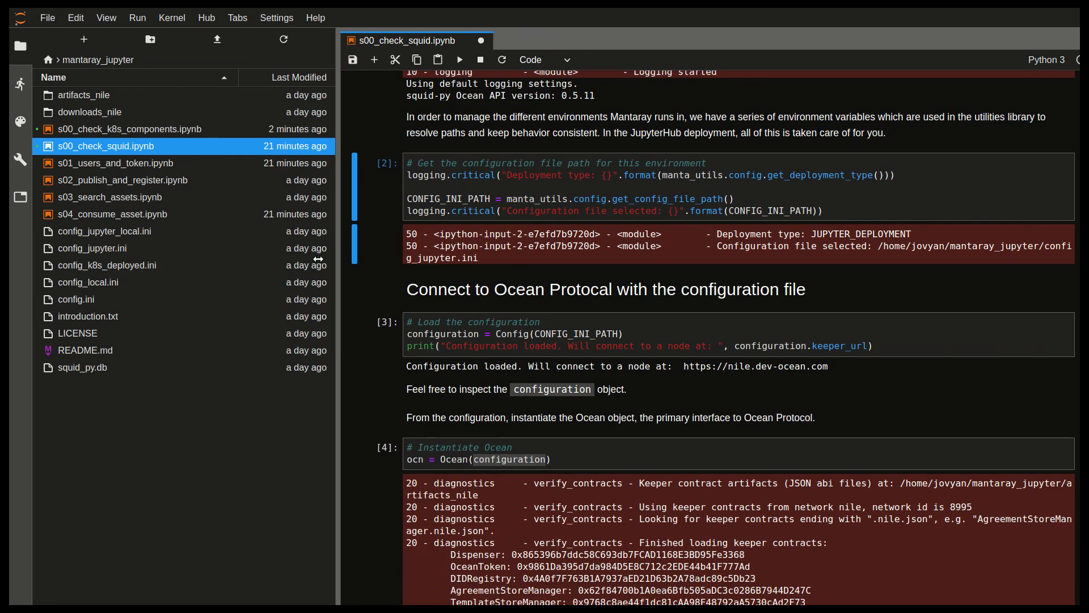
{"action": "double_click", "coordinate": [93, 232]}
{"action": "left_click_drag", "start_coordinate": [337, 213], "coordinate": [264, 213]}
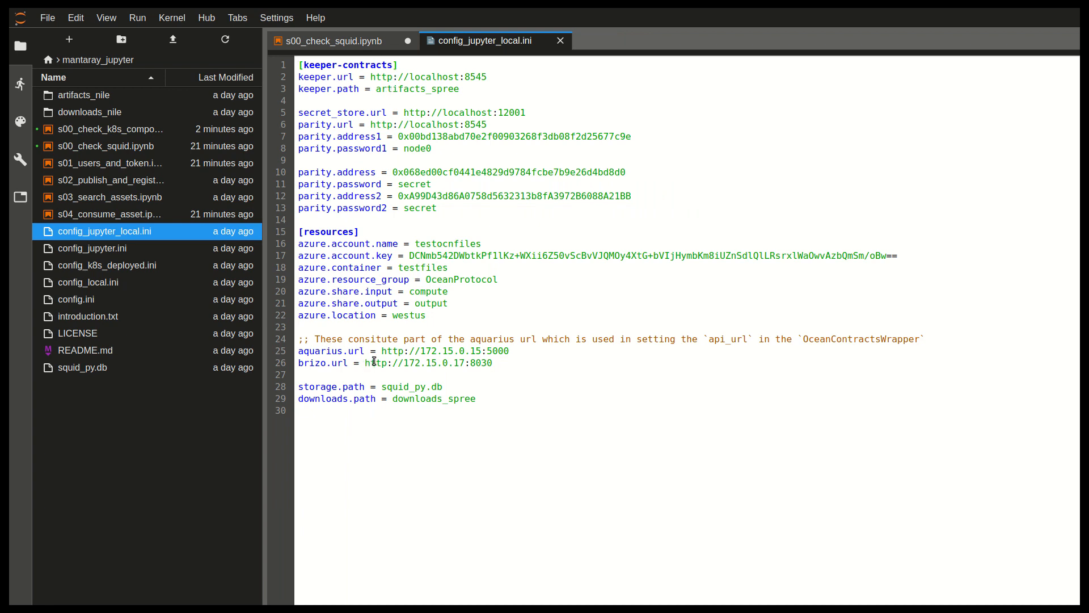
{"action": "left_click_drag", "start_coordinate": [374, 362], "coordinate": [298, 352]}
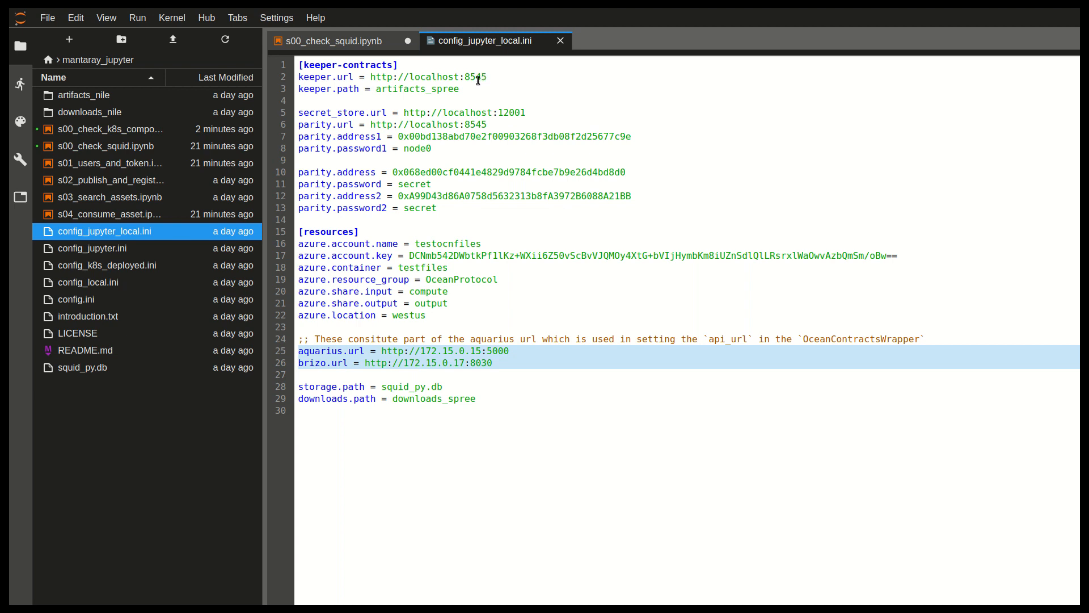
View config_k8s_deployed.ini's nile.dev-ocean.com keeper URL, then close the local config.
{"action": "left_click", "coordinate": [135, 267]}
{"action": "double_click", "coordinate": [135, 267]}
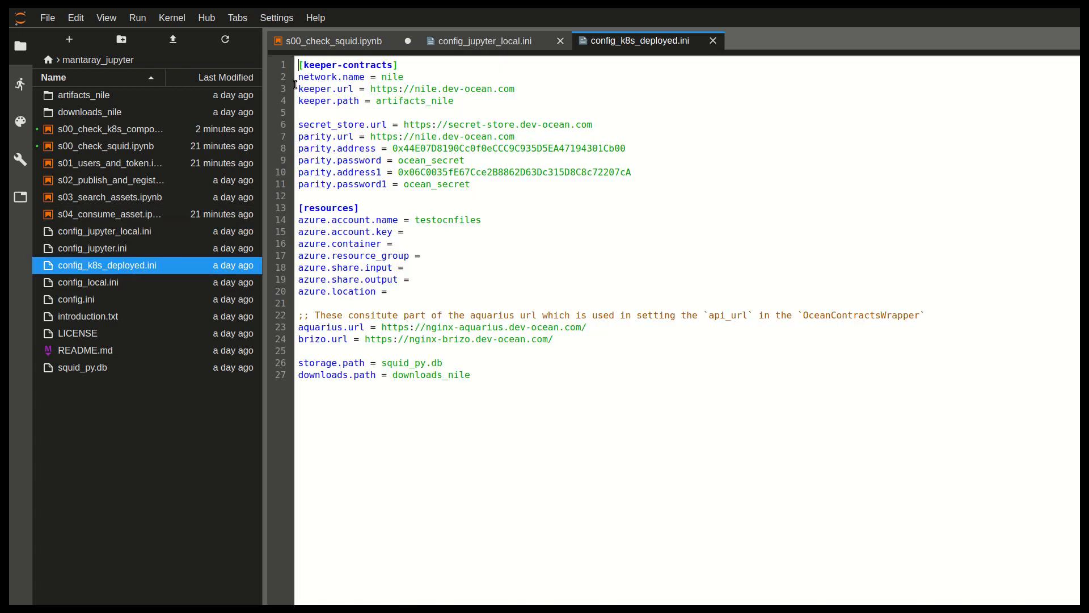
{"action": "left_click_drag", "start_coordinate": [537, 88], "coordinate": [415, 88]}
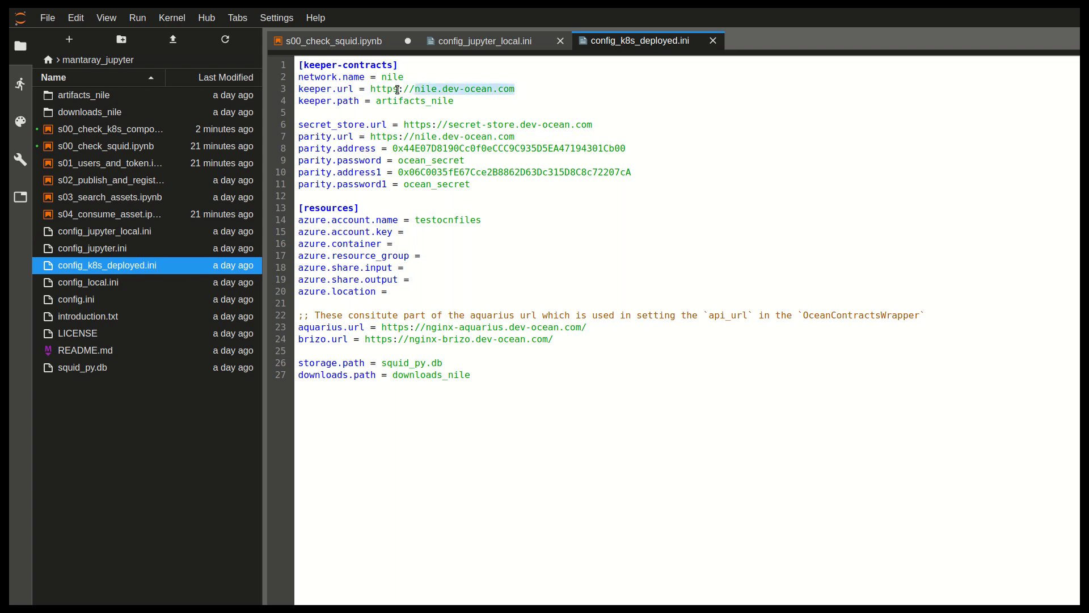
{"action": "double_click", "coordinate": [419, 89]}
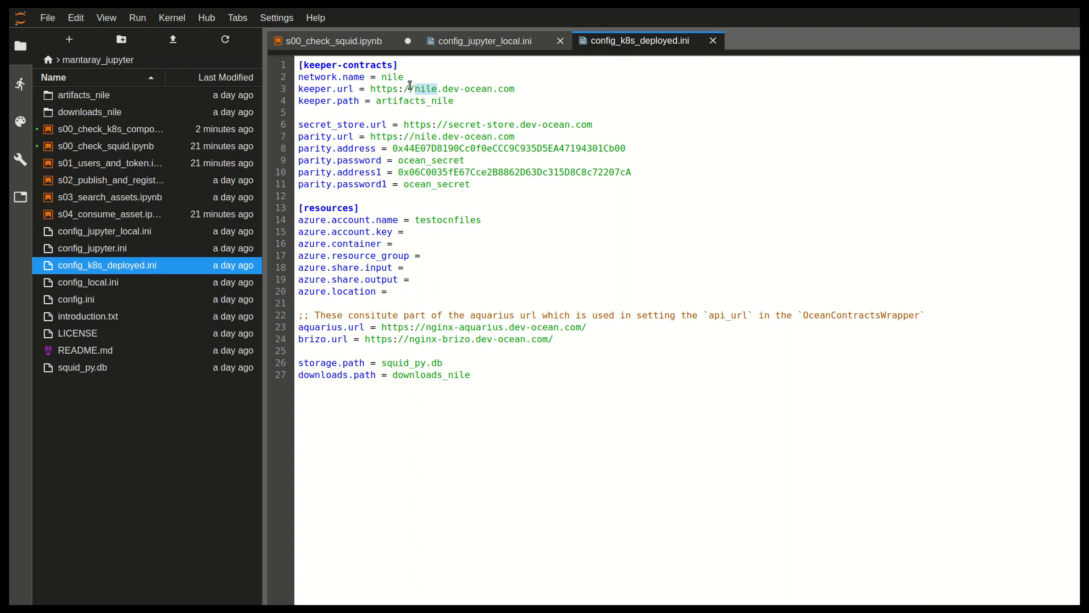
{"action": "left_click", "coordinate": [560, 41]}
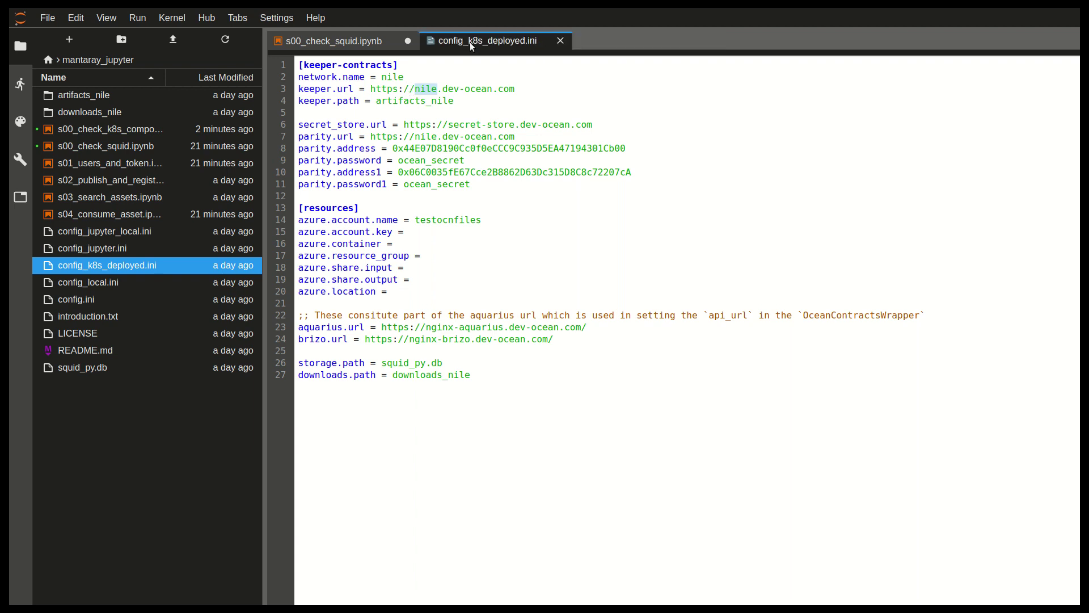
Review the keeper contract addresses printed by the load-configuration cell.
{"action": "left_click", "coordinate": [328, 41]}
{"action": "scroll", "coordinate": [409, 266], "scroll_direction": "down", "scroll_amount": 2}
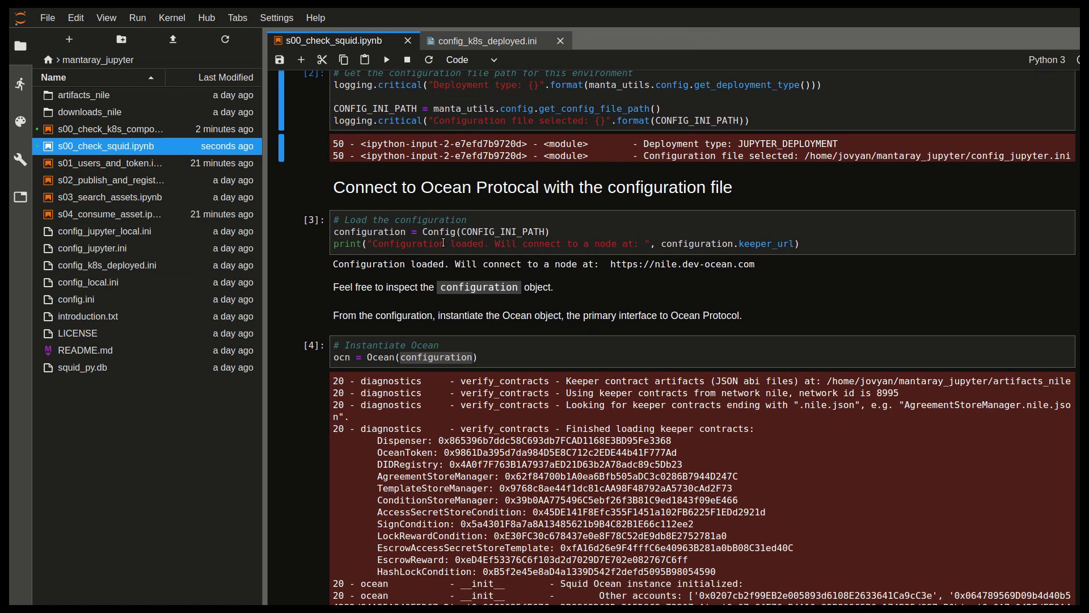
{"action": "left_click", "coordinate": [681, 233]}
{"action": "scroll", "coordinate": [630, 234], "scroll_direction": "down", "scroll_amount": 3}
{"action": "scroll", "coordinate": [629, 234], "scroll_direction": "down", "scroll_amount": 3}
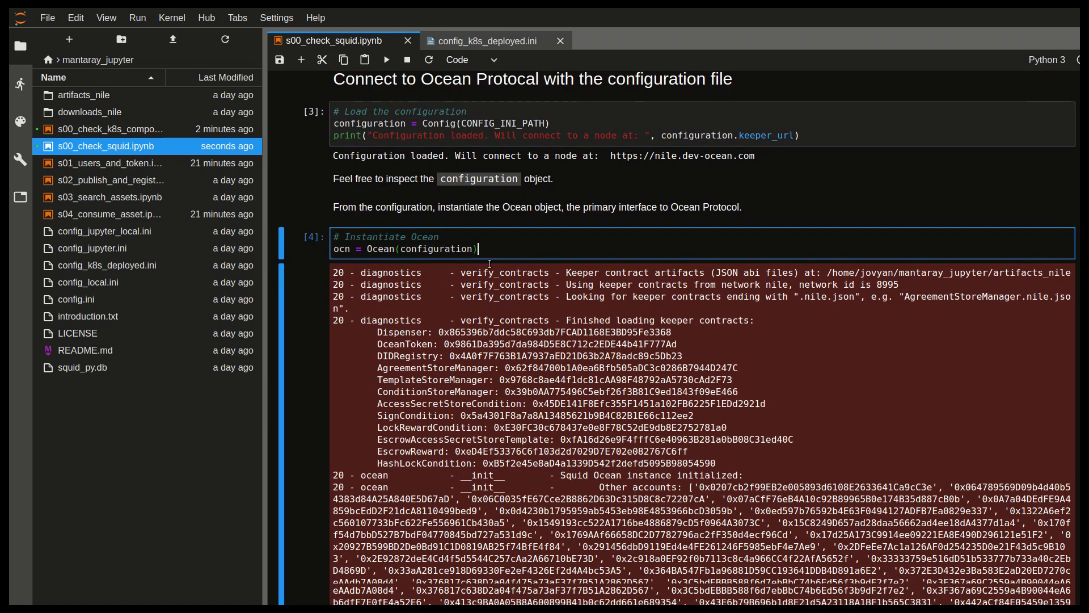
{"action": "scroll", "coordinate": [630, 234], "scroll_direction": "down", "scroll_amount": 3}
{"action": "scroll", "coordinate": [519, 157], "scroll_direction": "up", "scroll_amount": 1}
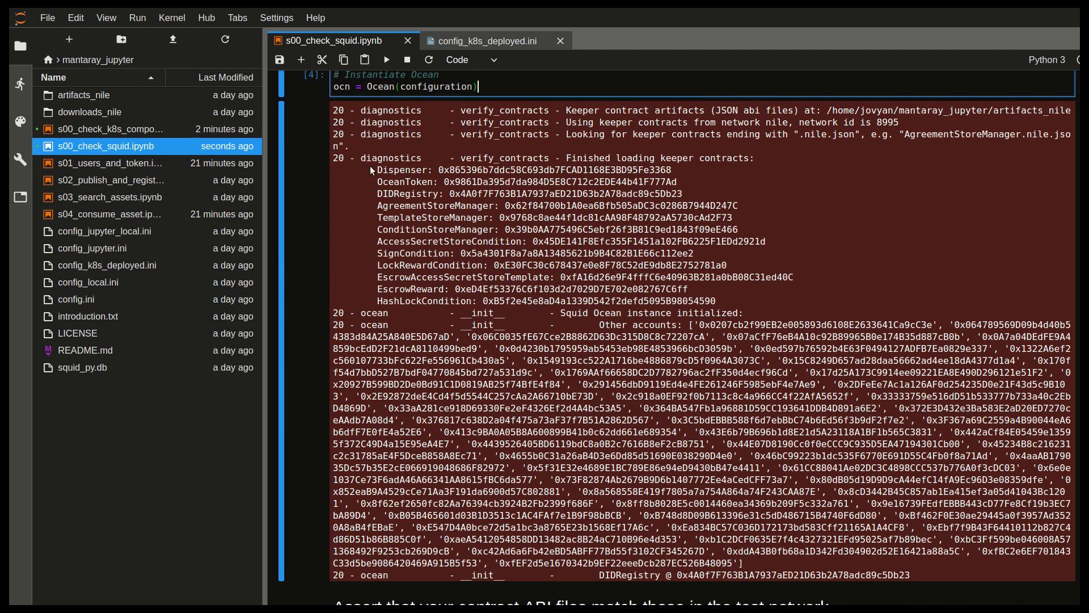
{"action": "scroll", "coordinate": [459, 196], "scroll_direction": "down", "scroll_amount": 1}
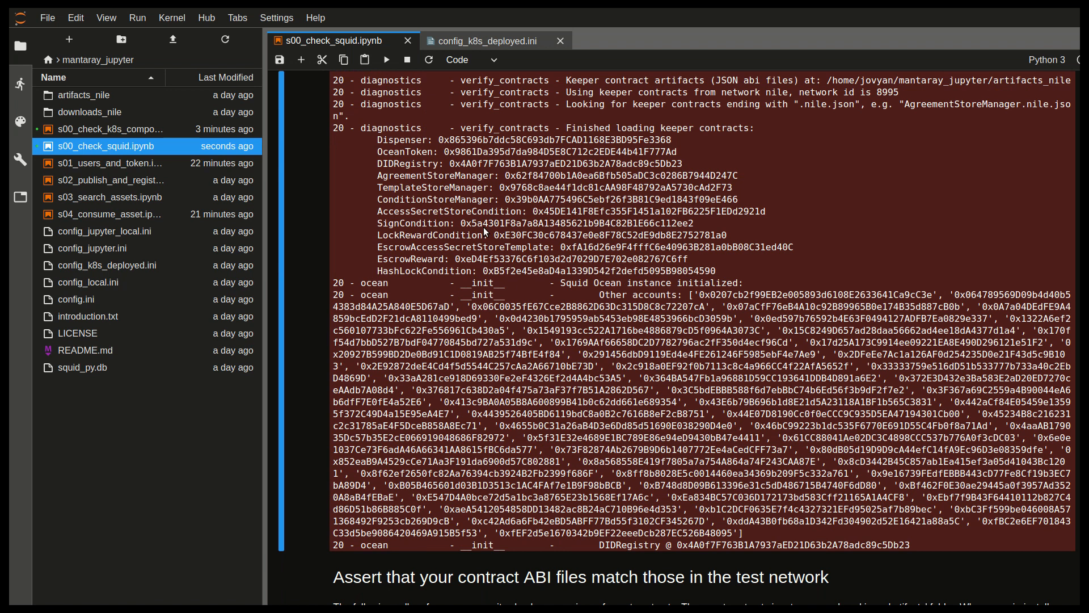
{"action": "scroll", "coordinate": [485, 232], "scroll_direction": "down", "scroll_amount": 1}
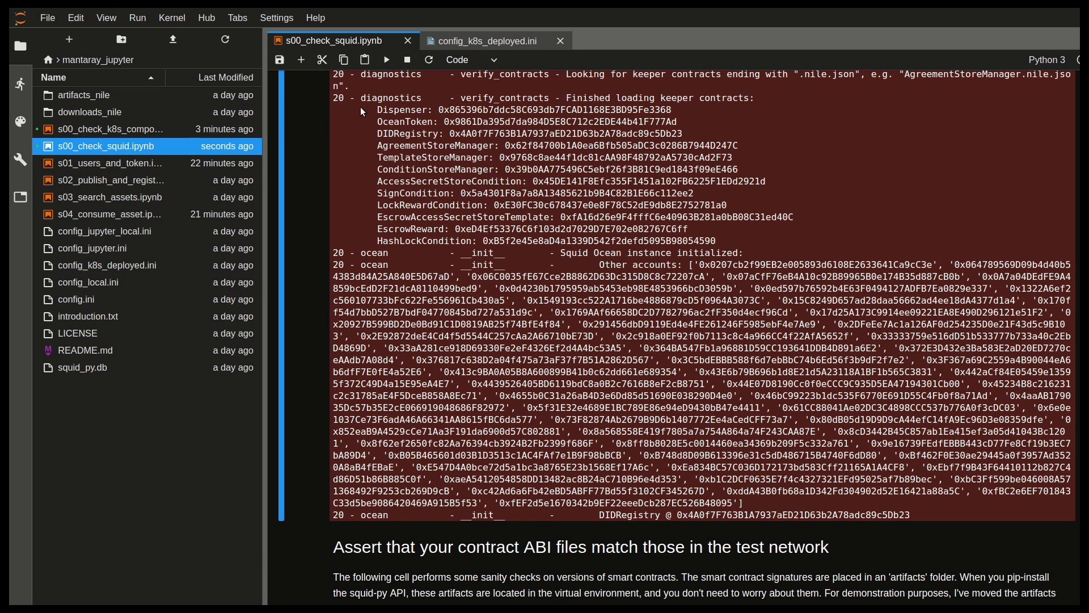
{"action": "left_click_drag", "start_coordinate": [378, 109], "coordinate": [740, 242]}
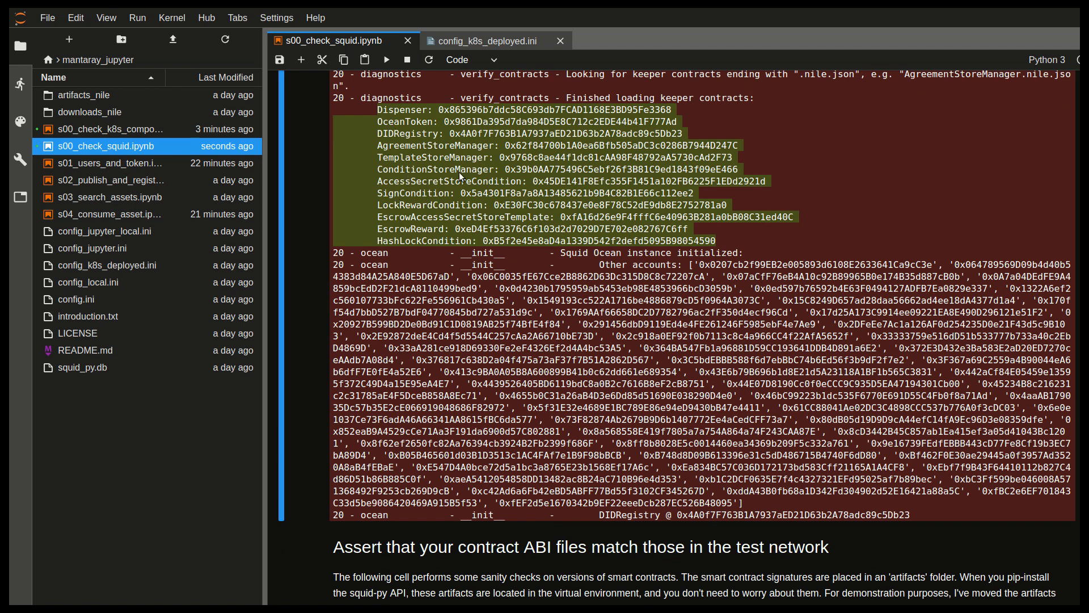
{"action": "left_click", "coordinate": [460, 201]}
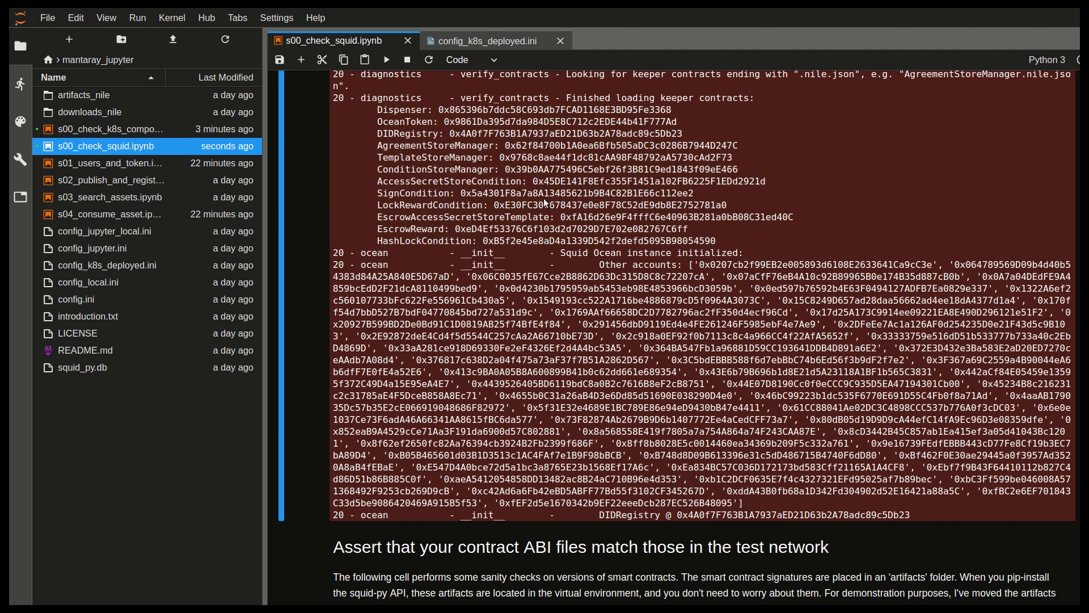
{"action": "scroll", "coordinate": [545, 201], "scroll_direction": "down", "scroll_amount": 1}
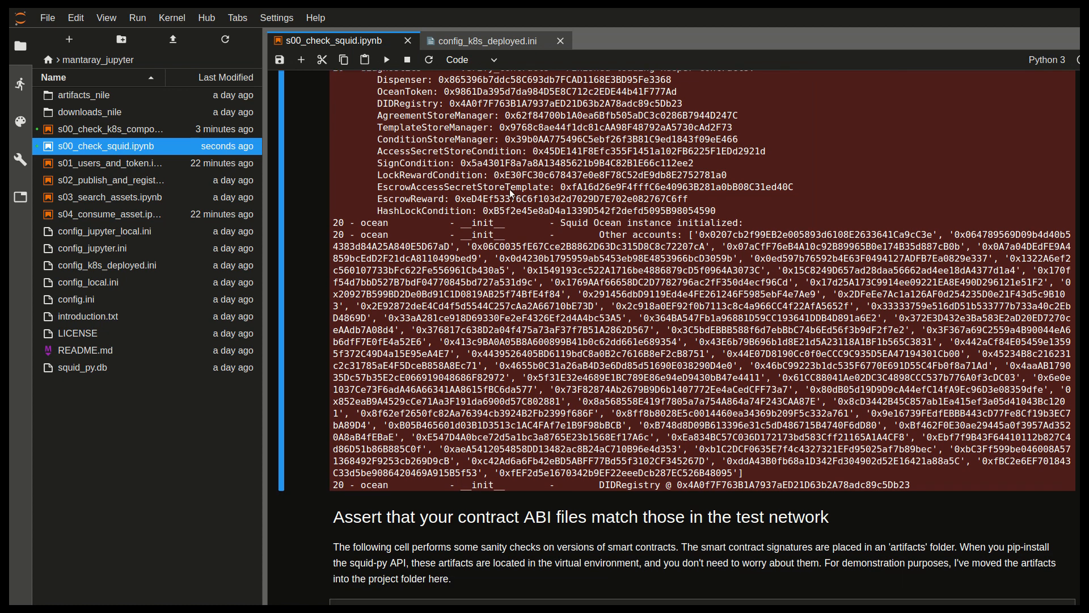
{"action": "scroll", "coordinate": [537, 222], "scroll_direction": "down", "scroll_amount": 5}
{"action": "scroll", "coordinate": [596, 273], "scroll_direction": "down", "scroll_amount": 5}
Run the contract ABI version check cell.
{"action": "left_click", "coordinate": [628, 286]}
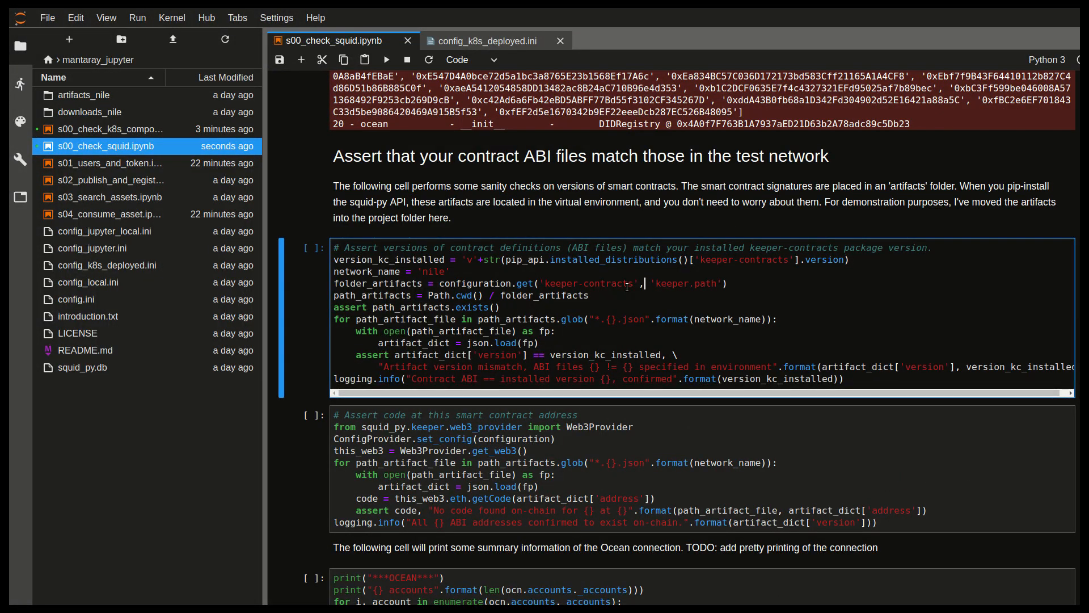
{"action": "key", "text": "shift+Return"}
Run the remaining cells confirming ABI v0.9.0, on-chain addresses and 58 test accounts.
{"action": "key", "text": "shift+Return"}
{"action": "key", "text": "shift+Return"}
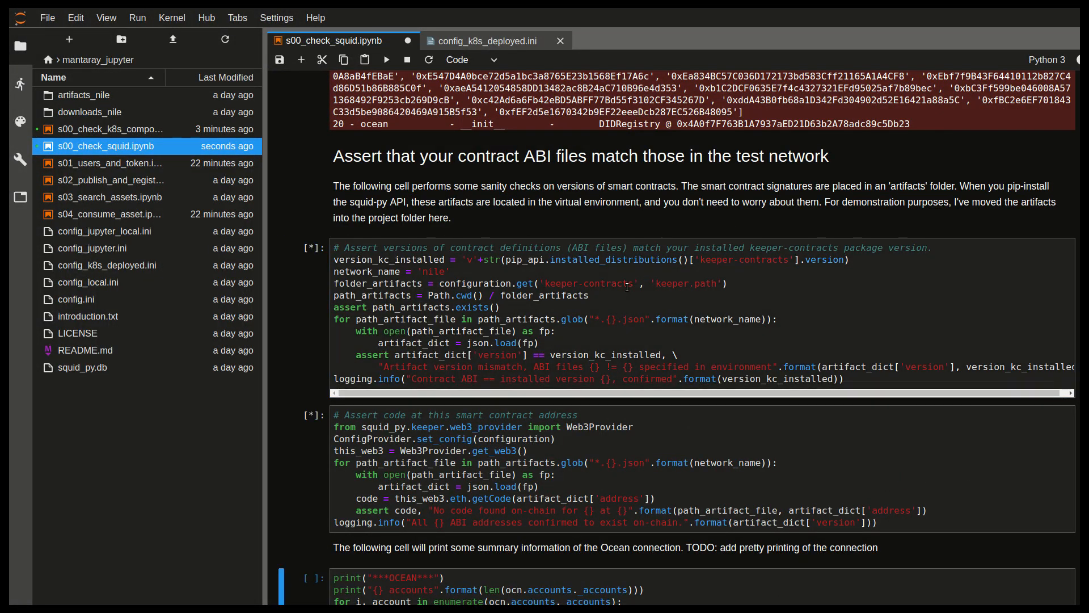
{"action": "key", "text": "shift+Return"}
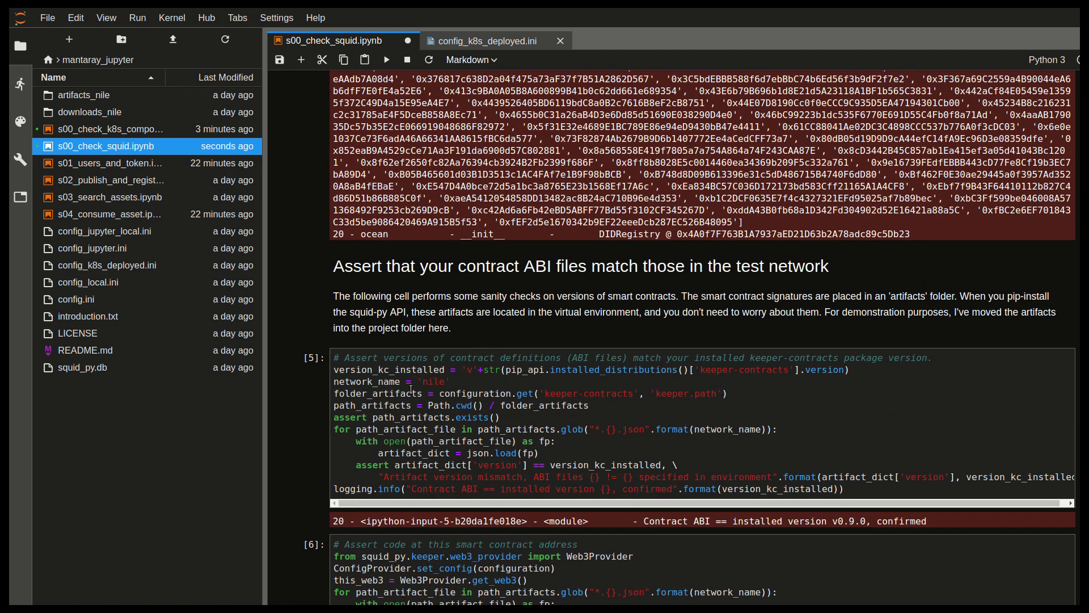
{"action": "scroll", "coordinate": [411, 386], "scroll_direction": "down", "scroll_amount": 3}
{"action": "scroll", "coordinate": [412, 385], "scroll_direction": "down", "scroll_amount": 2}
{"action": "scroll", "coordinate": [410, 385], "scroll_direction": "down", "scroll_amount": 2}
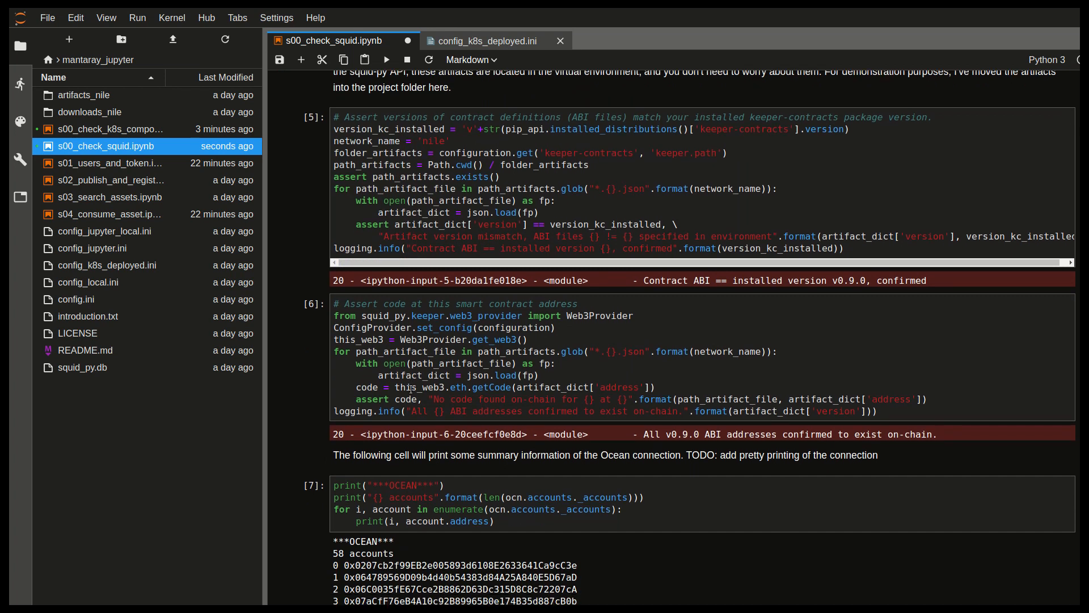
{"action": "scroll", "coordinate": [411, 387], "scroll_direction": "down", "scroll_amount": 2}
{"action": "scroll", "coordinate": [411, 386], "scroll_direction": "up", "scroll_amount": 2}
{"action": "scroll", "coordinate": [412, 386], "scroll_direction": "up", "scroll_amount": 2}
{"action": "scroll", "coordinate": [412, 386], "scroll_direction": "up", "scroll_amount": 1}
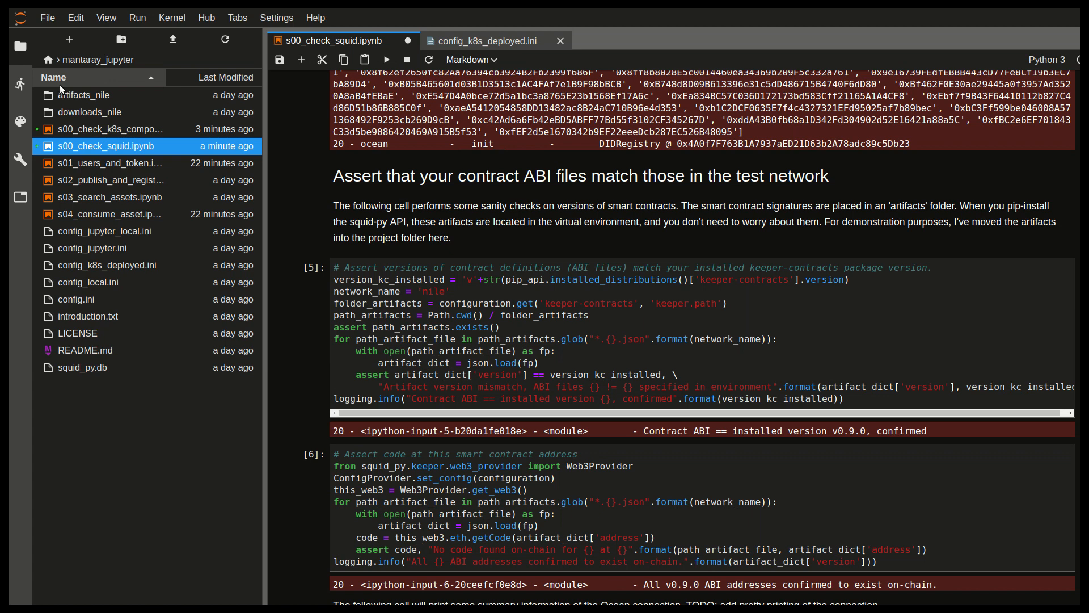
Open DIDRegistry.nile.json from the artifacts_nile folder in its own tab.
{"action": "double_click", "coordinate": [83, 94]}
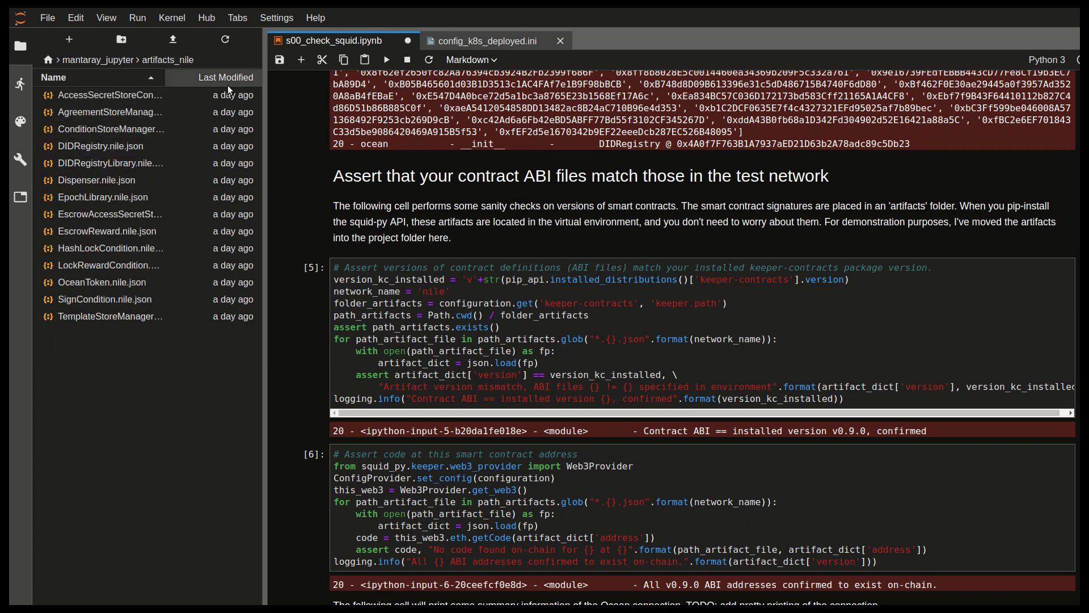
{"action": "mouse_move", "coordinate": [265, 120]}
{"action": "left_mouse_down"}
{"action": "mouse_move", "coordinate": [468, 117]}
{"action": "mouse_move", "coordinate": [415, 117]}
{"action": "left_mouse_up"}
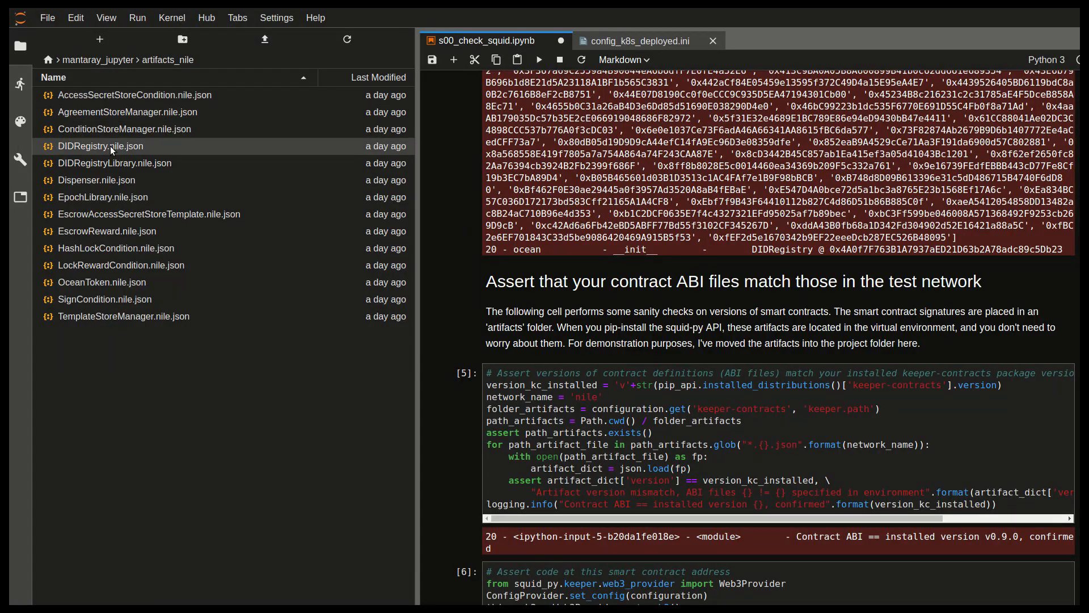
{"action": "double_click", "coordinate": [110, 146]}
{"action": "left_click_drag", "start_coordinate": [424, 161], "coordinate": [340, 151]}
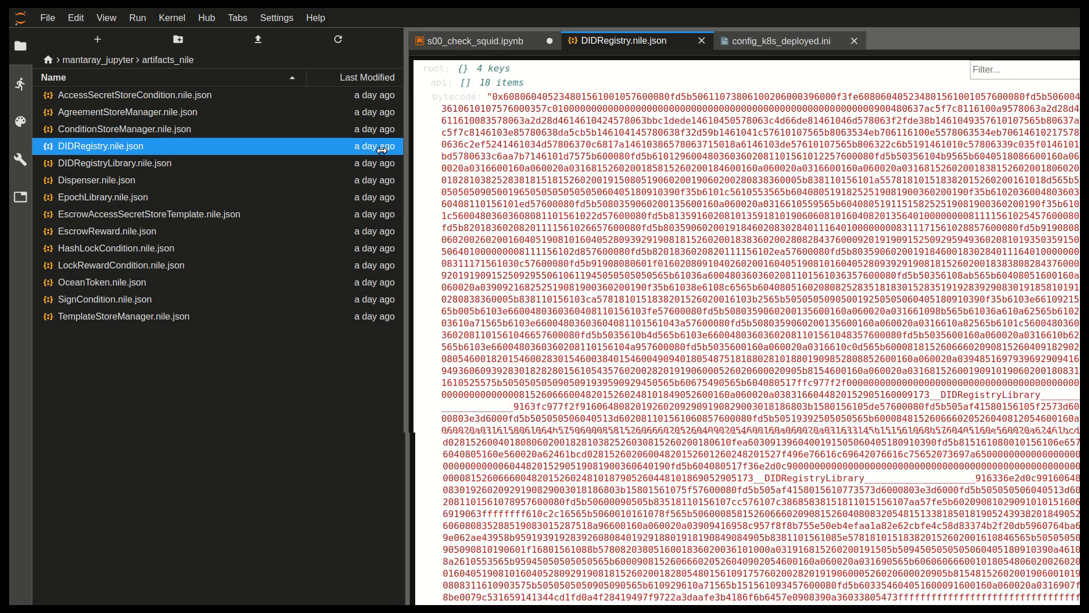
{"action": "scroll", "coordinate": [540, 149], "scroll_direction": "down", "scroll_amount": 10}
{"action": "scroll", "coordinate": [539, 149], "scroll_direction": "down", "scroll_amount": 5}
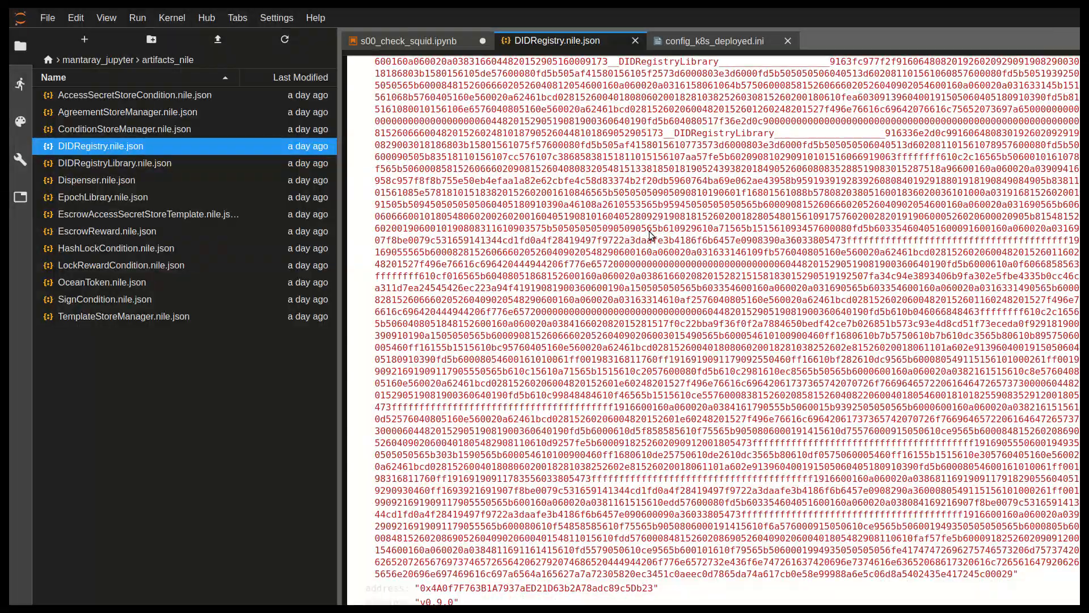
{"action": "scroll", "coordinate": [539, 149], "scroll_direction": "up", "scroll_amount": 10}
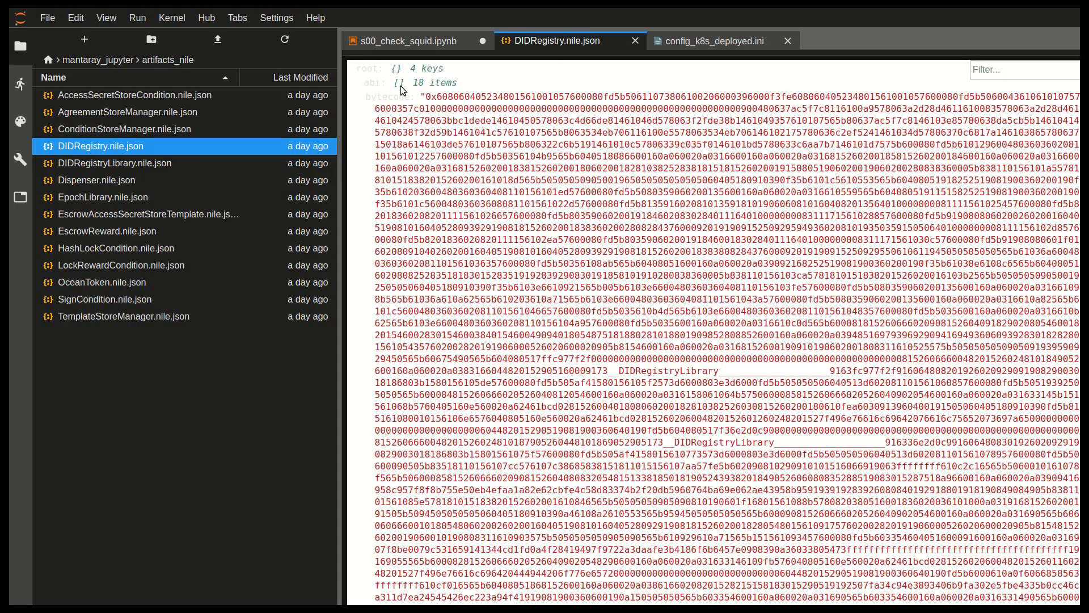
Expand the 18-item abi list and inspect entry 2, the isOwner function.
{"action": "left_click", "coordinate": [361, 84]}
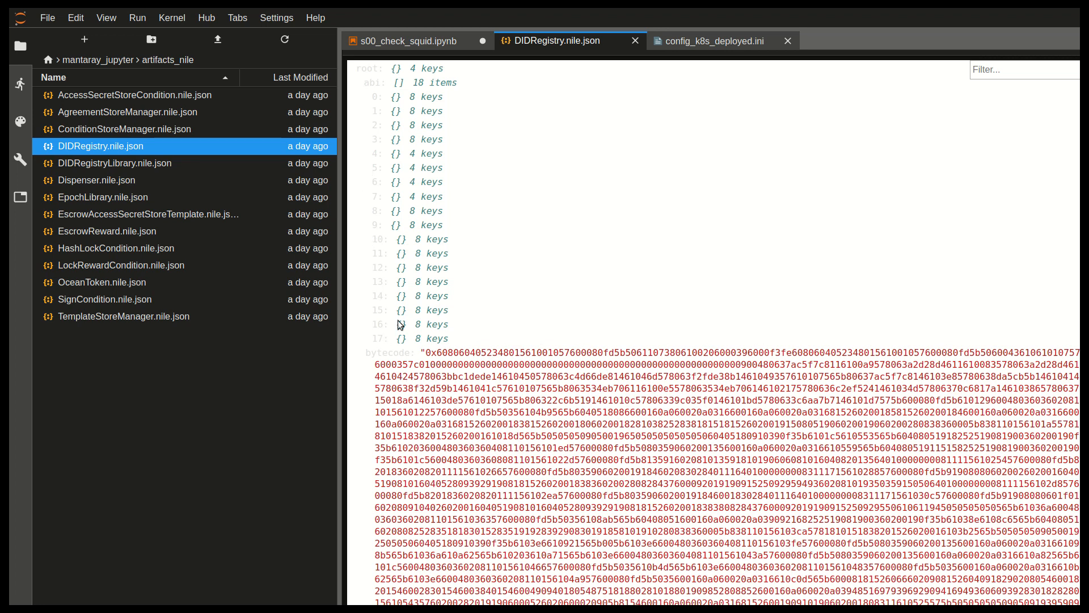
{"action": "left_click", "coordinate": [360, 126]}
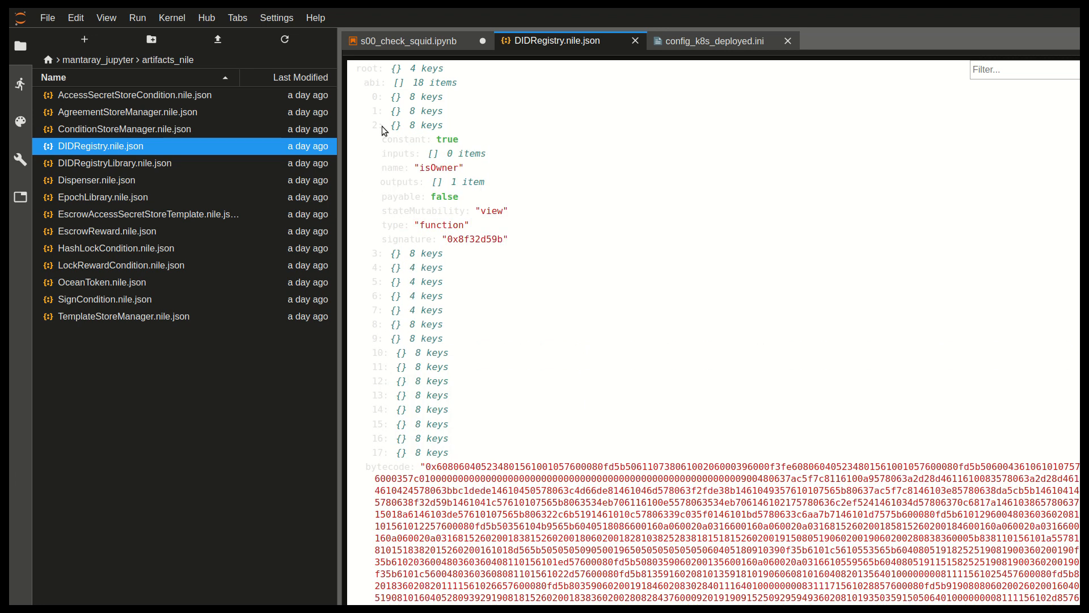
{"action": "left_click_drag", "start_coordinate": [382, 129], "coordinate": [520, 246]}
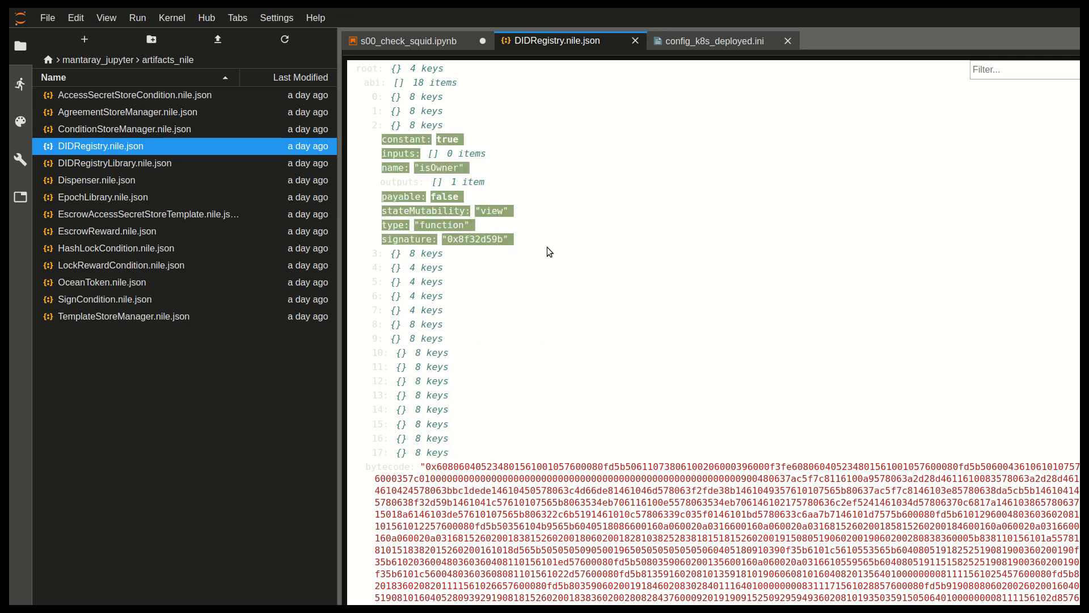
{"action": "left_click", "coordinate": [485, 242]}
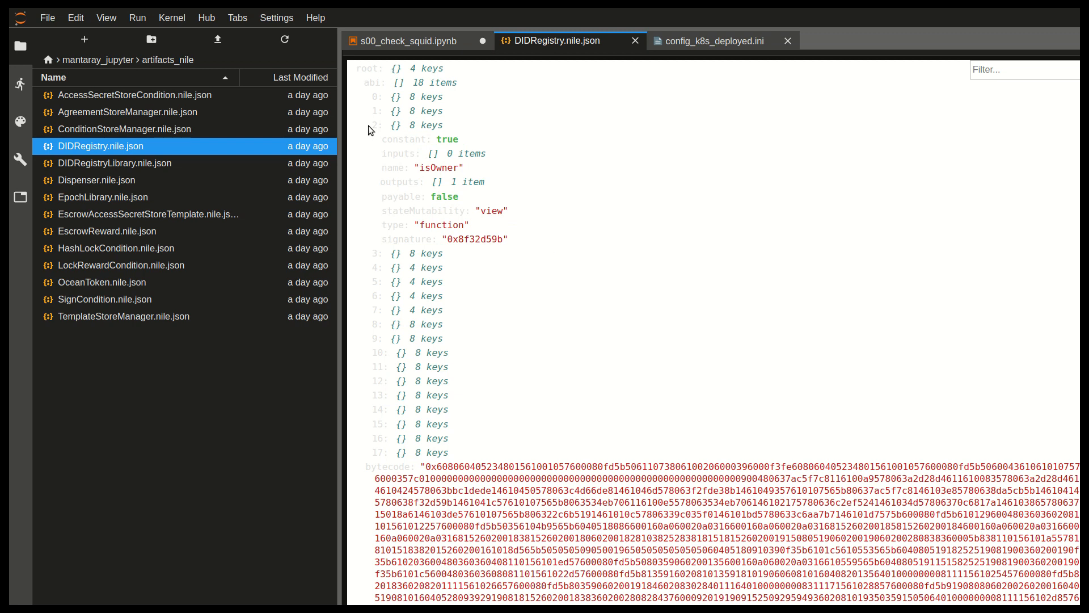
Return to s00_check_squid.ipynb, go back up to mantaray_jupyter, and save the notebook.
{"action": "left_click", "coordinate": [408, 41]}
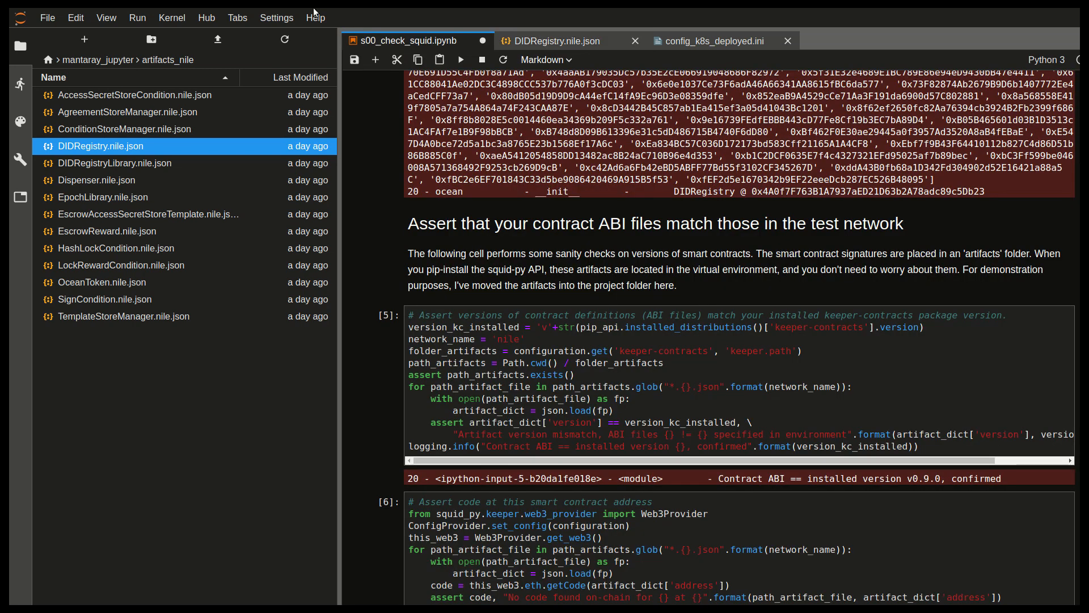
{"action": "scroll", "coordinate": [467, 275], "scroll_direction": "down", "scroll_amount": 3}
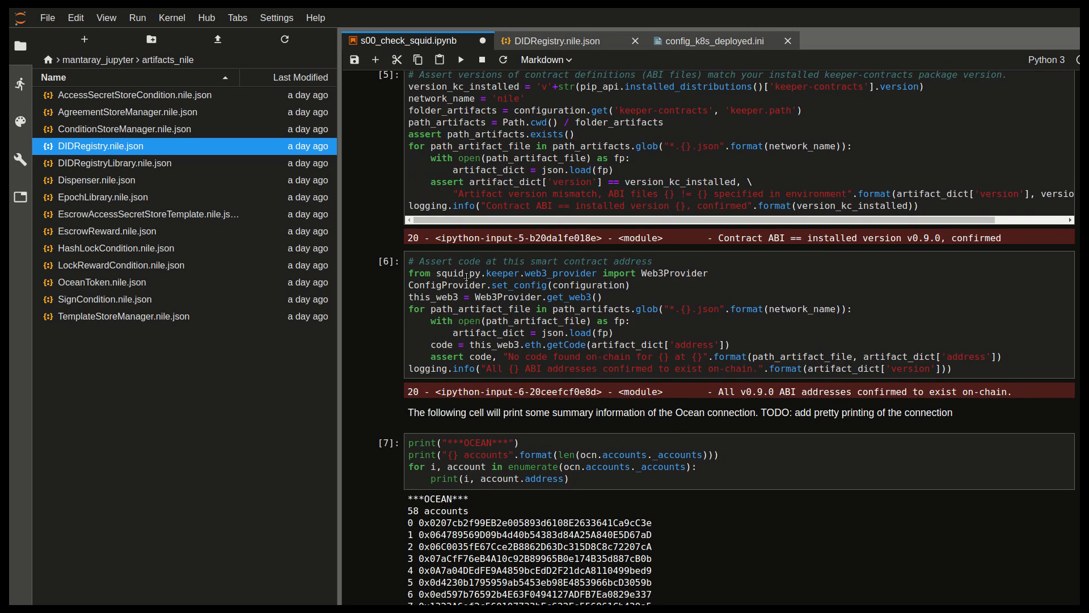
{"action": "left_click", "coordinate": [98, 60]}
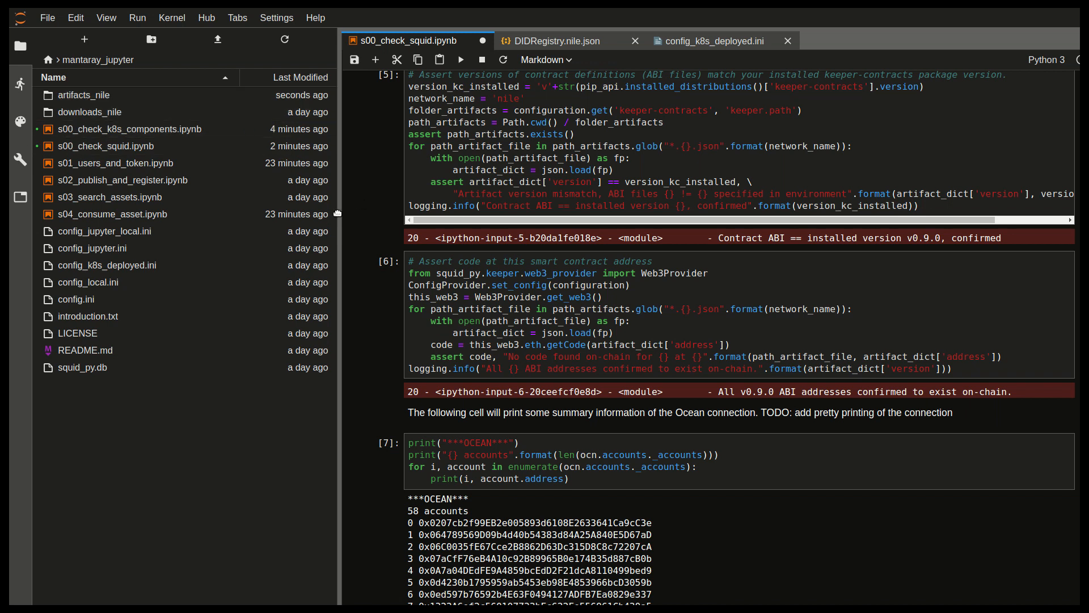
{"action": "left_click_drag", "start_coordinate": [338, 214], "coordinate": [331, 214]}
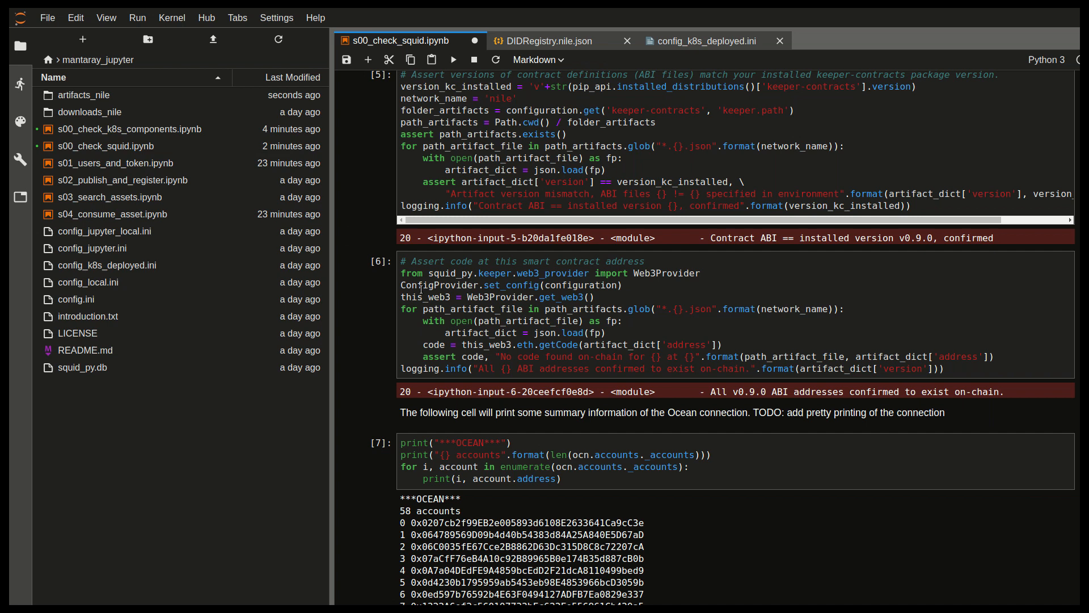
{"action": "scroll", "coordinate": [444, 324], "scroll_direction": "down", "scroll_amount": 1}
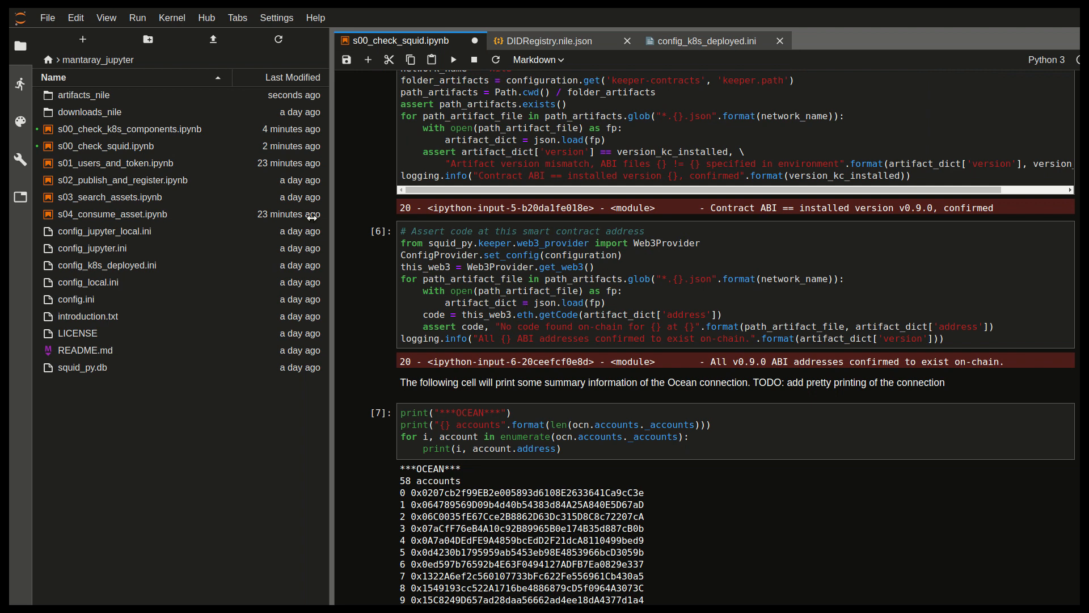
{"action": "left_click_drag", "start_coordinate": [313, 216], "coordinate": [291, 216]}
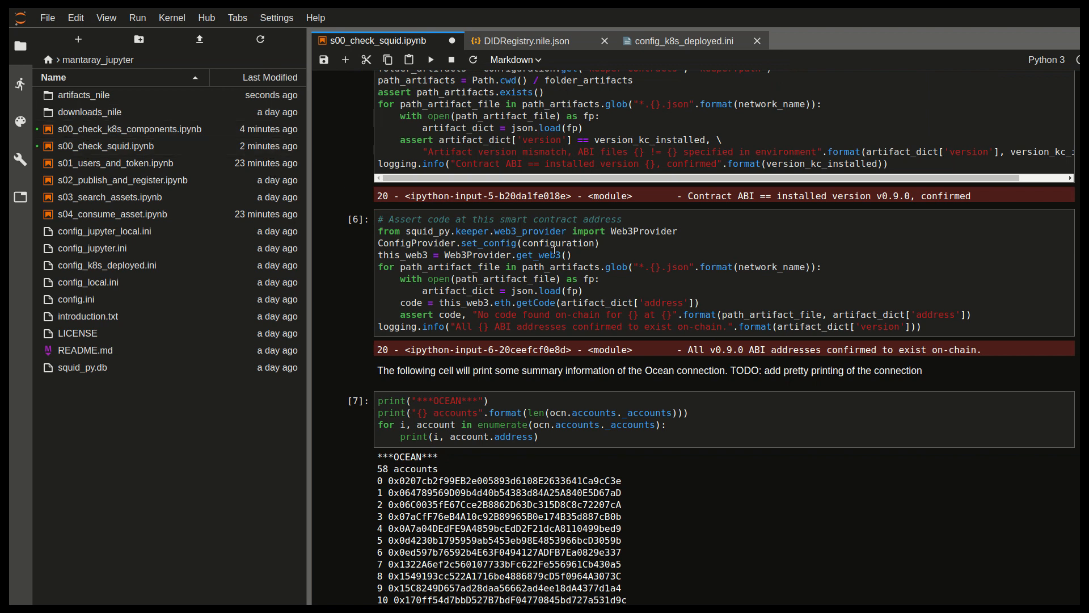
{"action": "scroll", "coordinate": [536, 310], "scroll_direction": "down", "scroll_amount": 3}
{"action": "scroll", "coordinate": [536, 311], "scroll_direction": "up", "scroll_amount": 5}
{"action": "key", "text": "ctrl+s"}
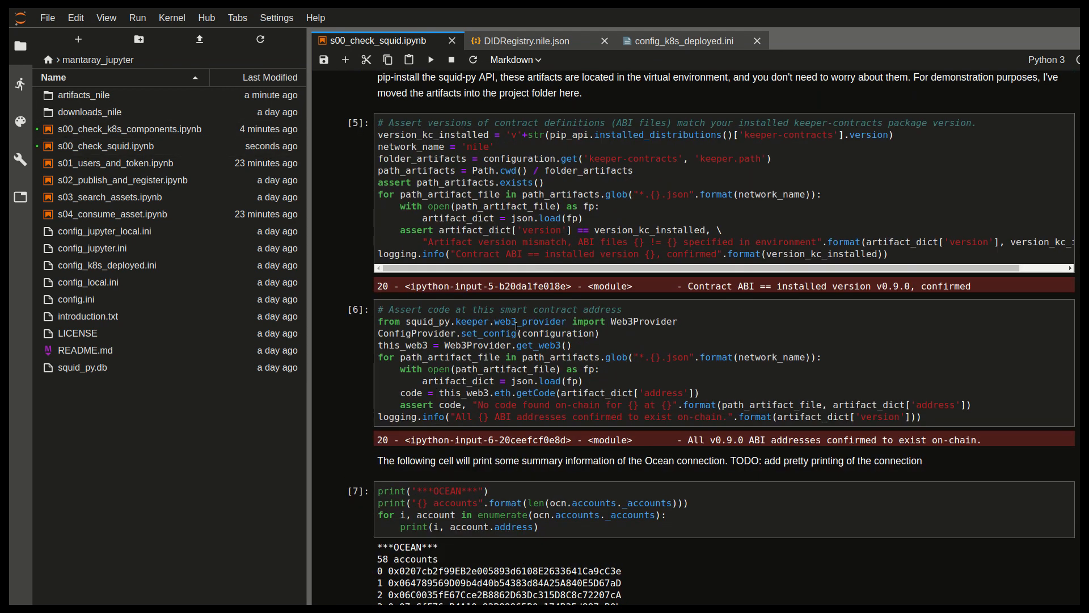
{"action": "scroll", "coordinate": [537, 311], "scroll_direction": "up", "scroll_amount": 2}
{"action": "scroll", "coordinate": [536, 310], "scroll_direction": "up", "scroll_amount": 3}
{"action": "scroll", "coordinate": [509, 344], "scroll_direction": "down", "scroll_amount": 3}
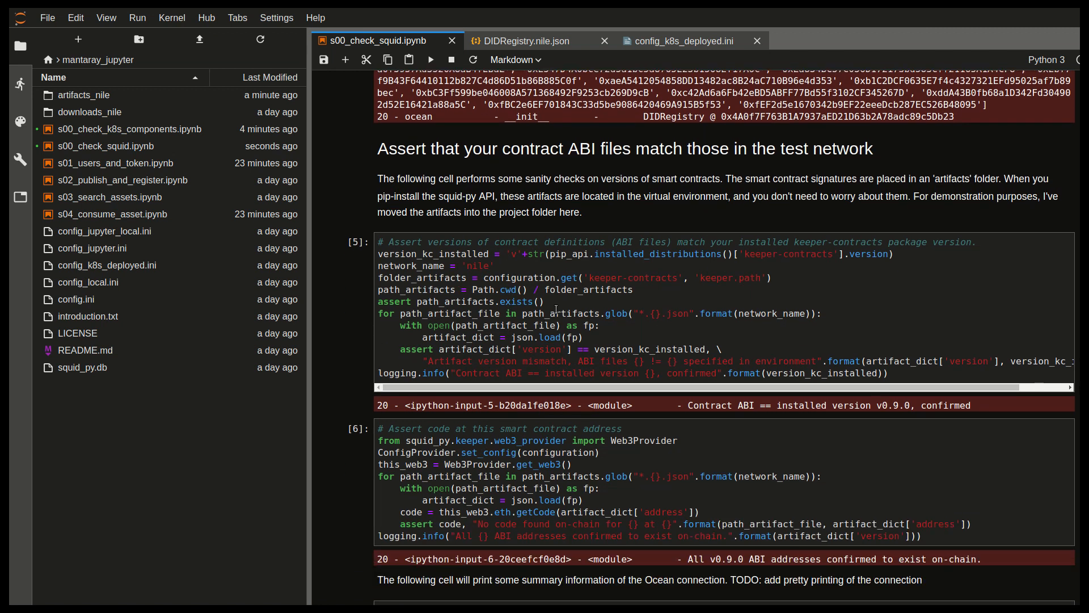
{"action": "scroll", "coordinate": [509, 344], "scroll_direction": "down", "scroll_amount": 2}
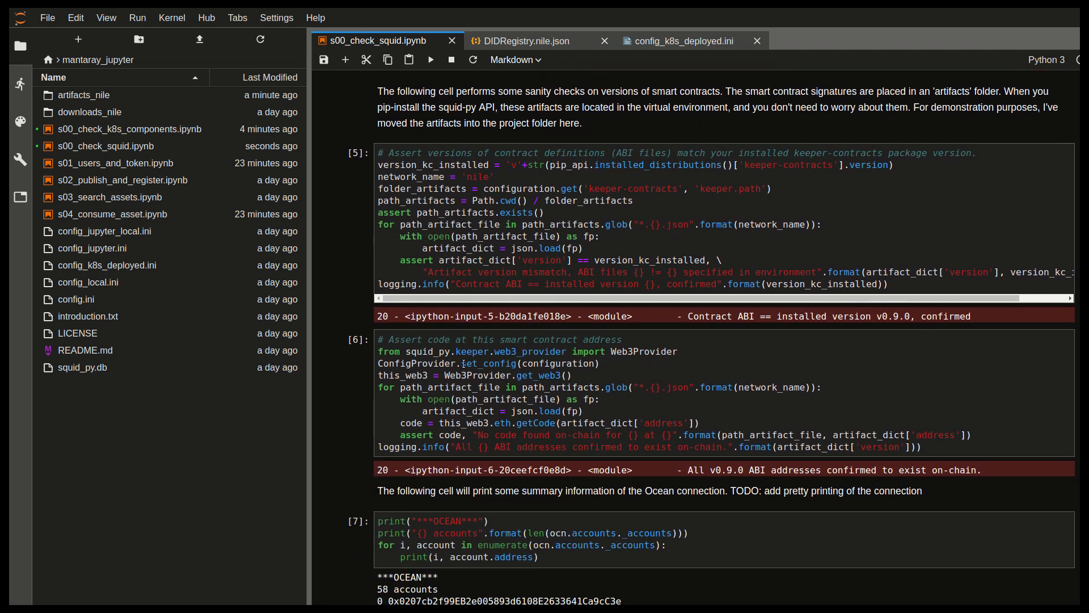
{"action": "scroll", "coordinate": [467, 366], "scroll_direction": "down", "scroll_amount": 3}
{"action": "scroll", "coordinate": [511, 341], "scroll_direction": "down", "scroll_amount": 2}
{"action": "scroll", "coordinate": [553, 298], "scroll_direction": "down", "scroll_amount": 3}
{"action": "scroll", "coordinate": [554, 290], "scroll_direction": "down", "scroll_amount": 2}
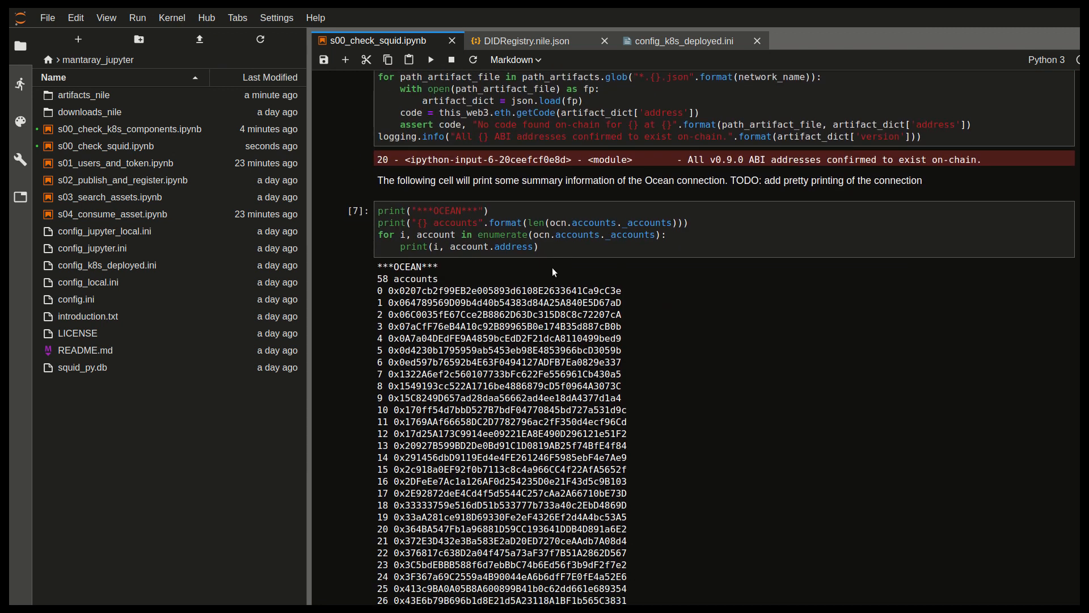
{"action": "scroll", "coordinate": [554, 273], "scroll_direction": "down", "scroll_amount": 1}
{"action": "left_click", "coordinate": [543, 132]}
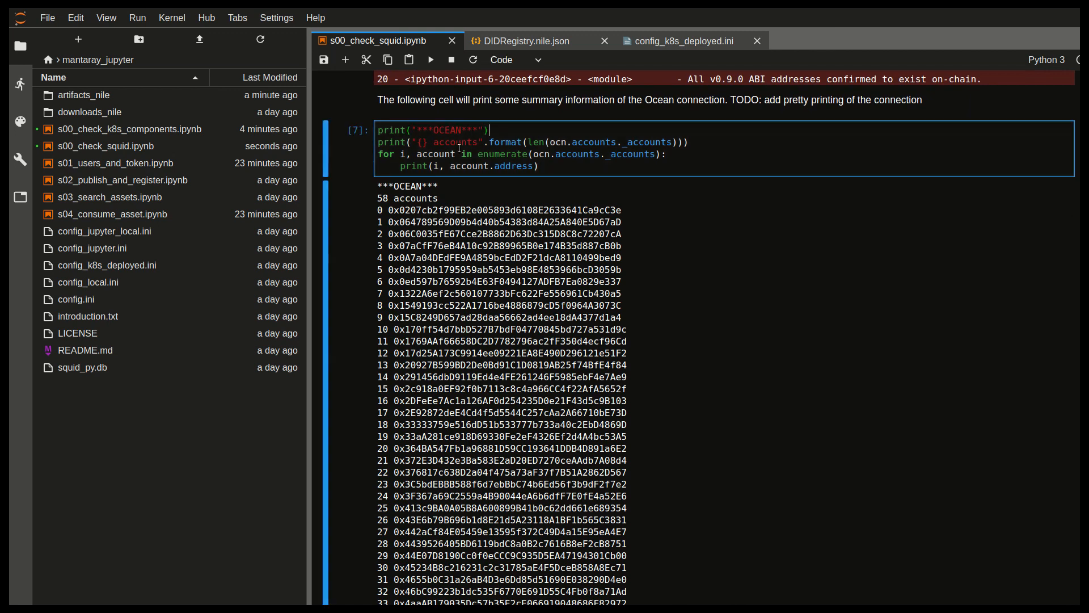
{"action": "scroll", "coordinate": [477, 255], "scroll_direction": "down", "scroll_amount": 3}
{"action": "scroll", "coordinate": [494, 255], "scroll_direction": "down", "scroll_amount": 2}
{"action": "scroll", "coordinate": [503, 262], "scroll_direction": "up", "scroll_amount": 5}
{"action": "scroll", "coordinate": [503, 262], "scroll_direction": "down", "scroll_amount": 1}
{"action": "left_click_drag", "start_coordinate": [375, 199], "coordinate": [479, 205]}
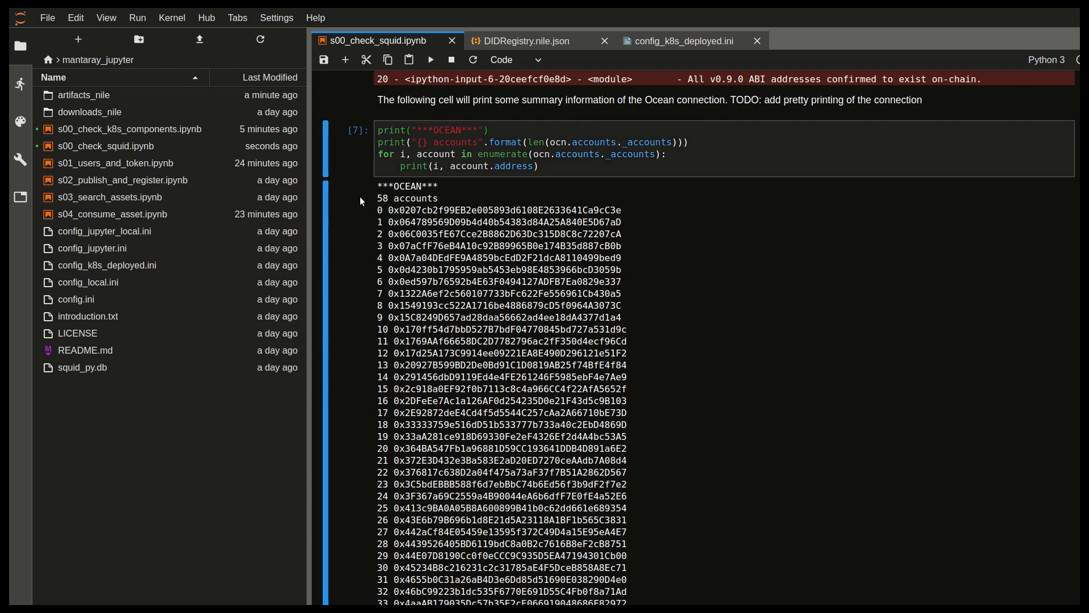
{"action": "left_click", "coordinate": [479, 205]}
{"action": "scroll", "coordinate": [499, 210], "scroll_direction": "down", "scroll_amount": 3}
{"action": "scroll", "coordinate": [547, 253], "scroll_direction": "down", "scroll_amount": 5}
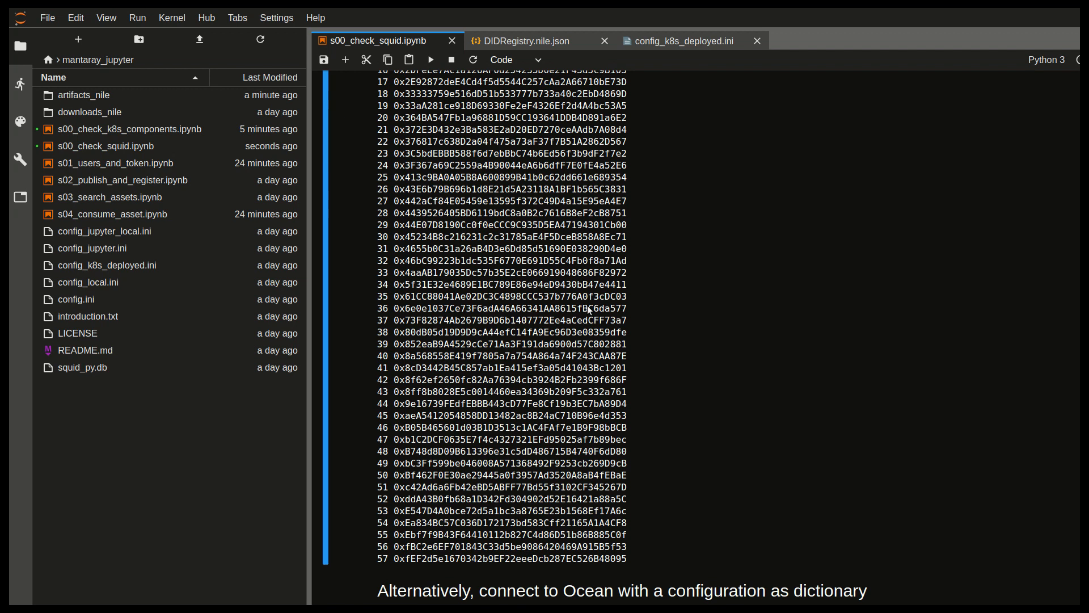
{"action": "scroll", "coordinate": [588, 305], "scroll_direction": "down", "scroll_amount": 3}
{"action": "scroll", "coordinate": [587, 306], "scroll_direction": "down", "scroll_amount": 3}
{"action": "scroll", "coordinate": [584, 219], "scroll_direction": "down", "scroll_amount": 3}
{"action": "scroll", "coordinate": [583, 218], "scroll_direction": "down", "scroll_amount": 5}
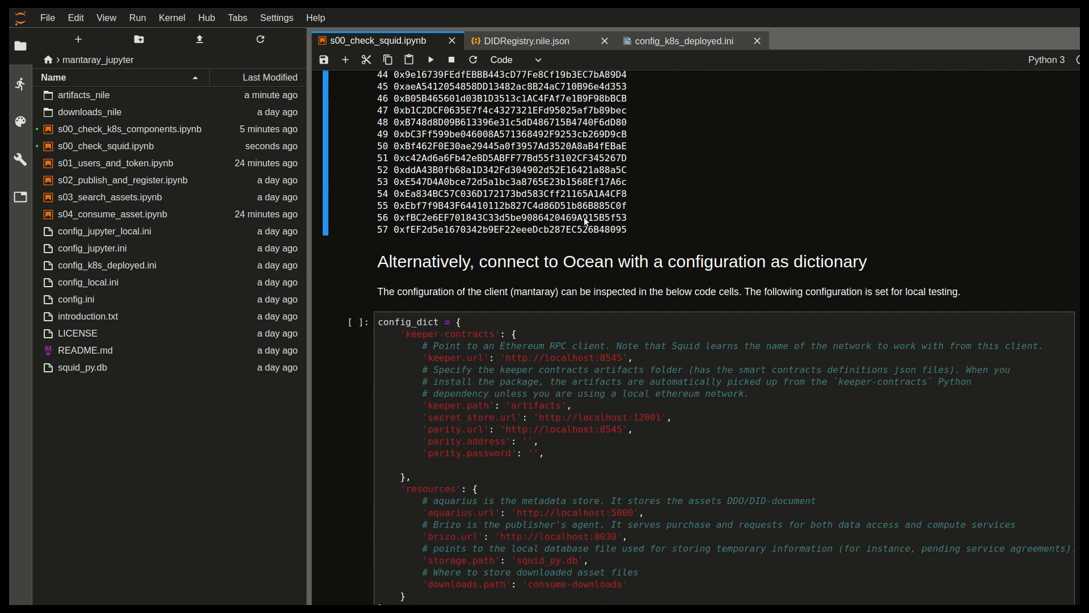
{"action": "scroll", "coordinate": [584, 219], "scroll_direction": "down", "scroll_amount": 3}
Execute the local-testing config_dict cell as execution 8.
{"action": "left_click", "coordinate": [511, 145]}
{"action": "left_click", "coordinate": [443, 211]}
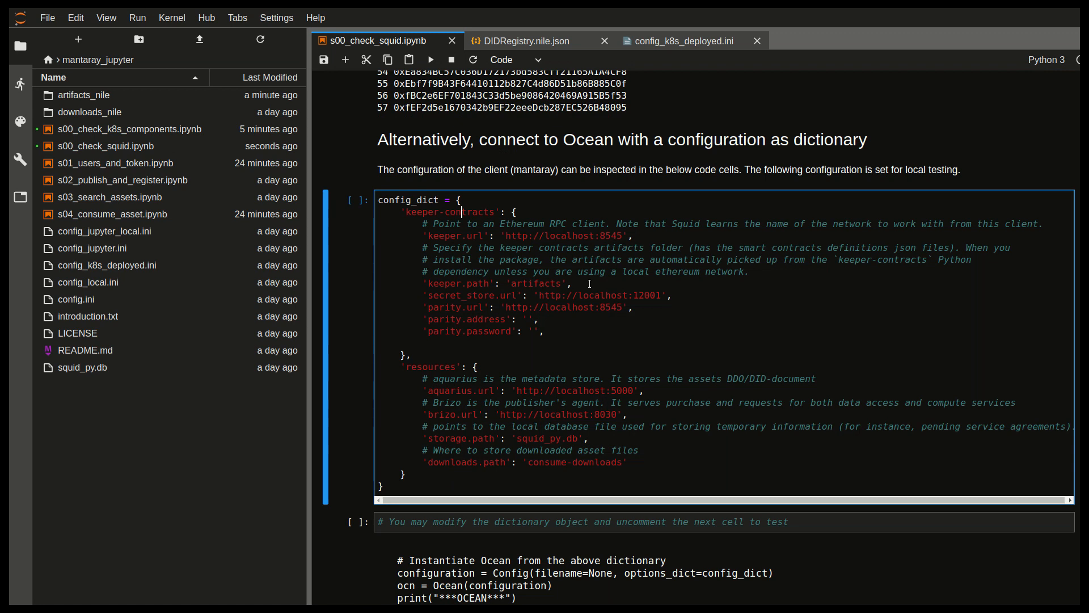
{"action": "key", "text": "shift+Return"}
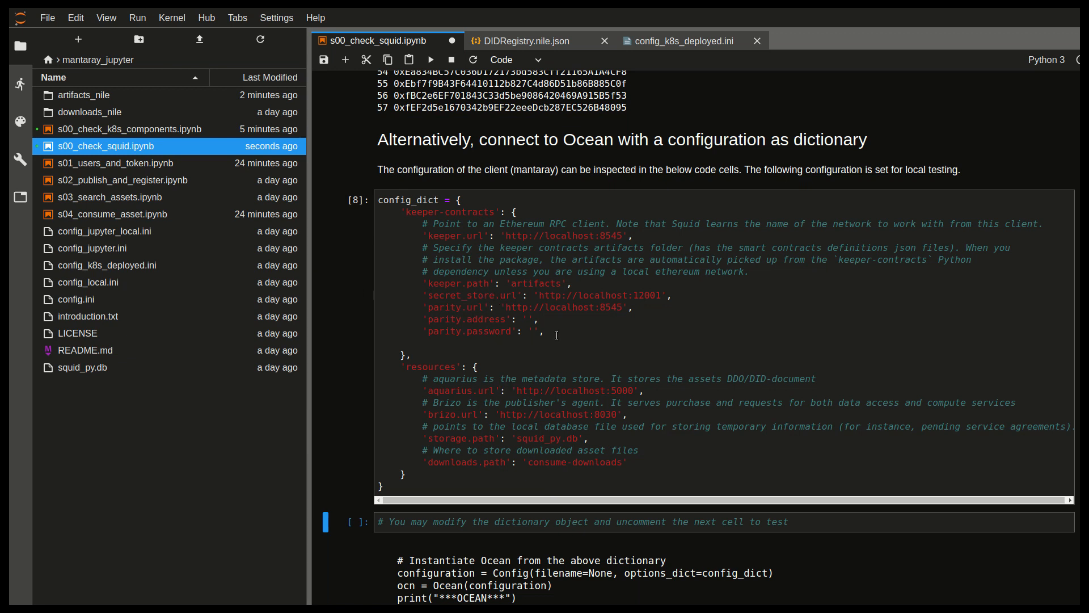
{"action": "scroll", "coordinate": [492, 329], "scroll_direction": "down", "scroll_amount": 2}
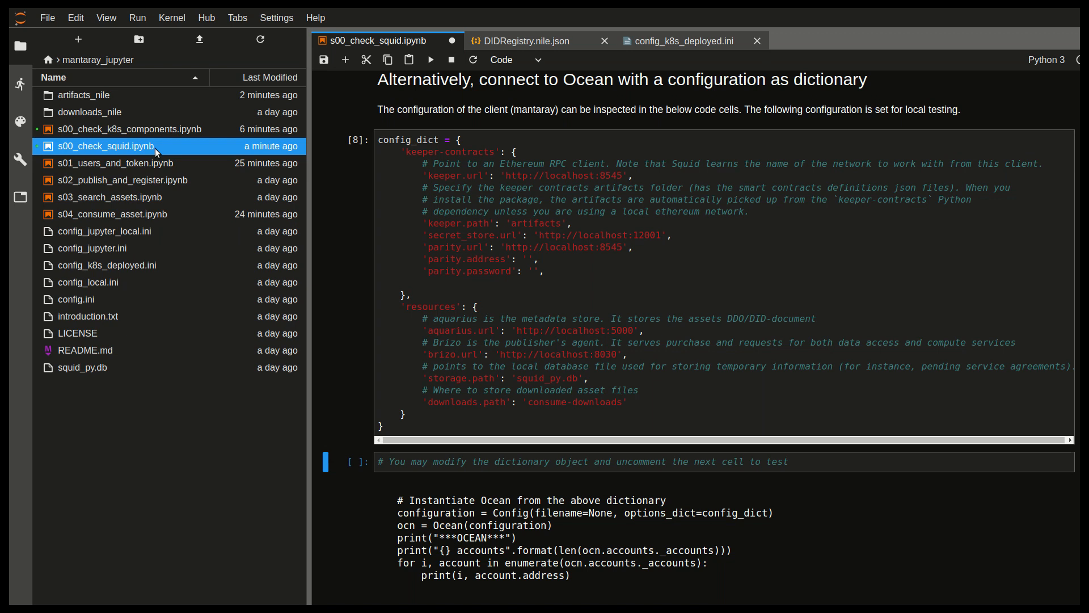
Review cell [7] endpoint check results in s00_check_k8s_components.ipynb, then return to s00_check_squid.ipynb.
{"action": "double_click", "coordinate": [125, 130]}
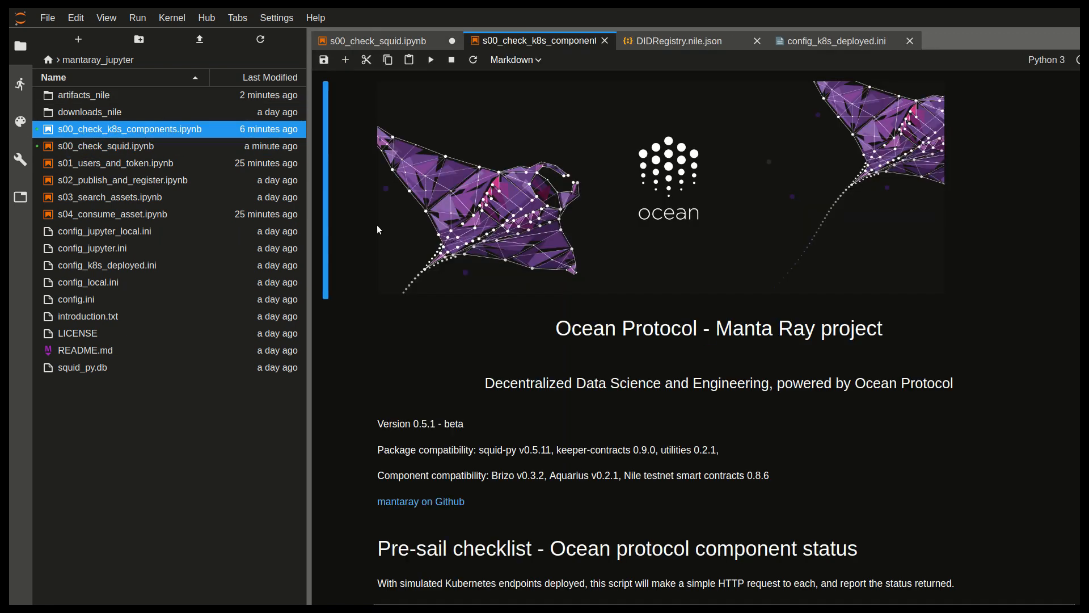
{"action": "scroll", "coordinate": [488, 260], "scroll_direction": "down", "scroll_amount": 3}
{"action": "scroll", "coordinate": [488, 260], "scroll_direction": "down", "scroll_amount": 2}
{"action": "scroll", "coordinate": [536, 241], "scroll_direction": "down", "scroll_amount": 5}
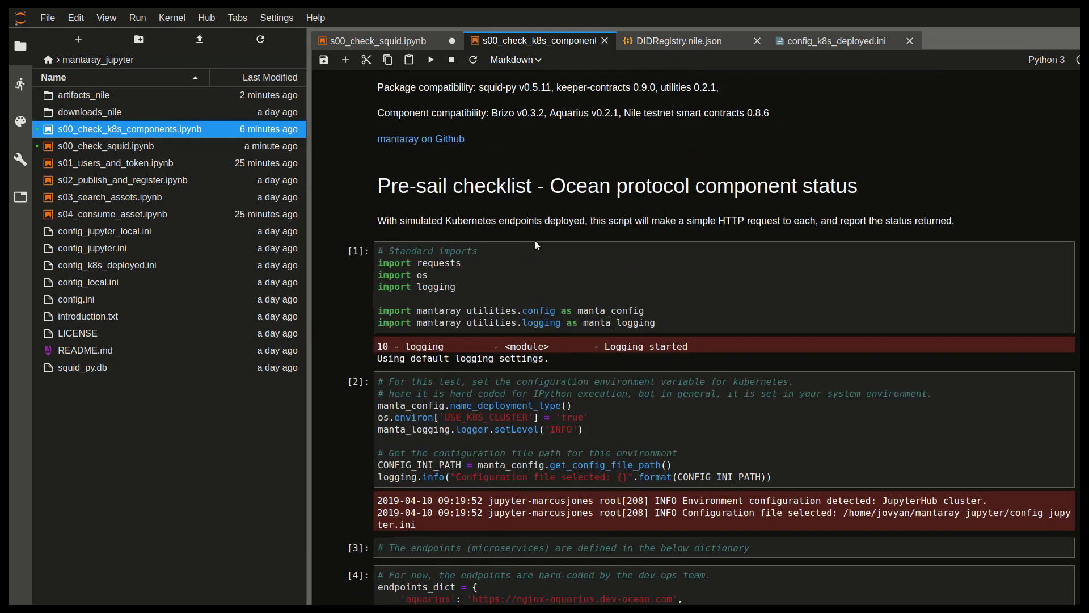
{"action": "scroll", "coordinate": [536, 245], "scroll_direction": "down", "scroll_amount": 10}
{"action": "left_click_drag", "start_coordinate": [473, 448], "coordinate": [358, 362]}
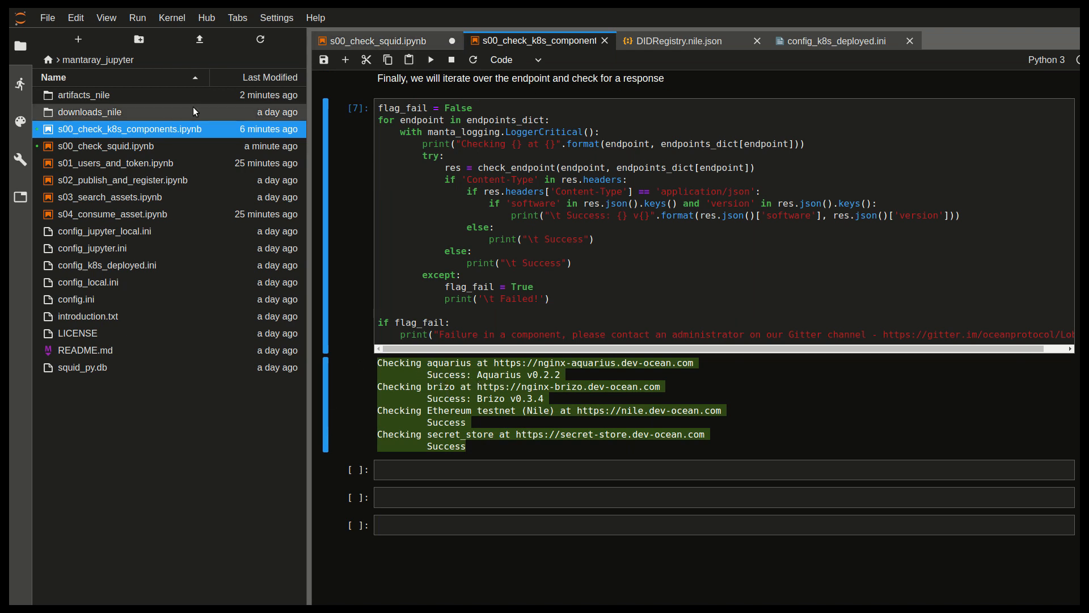
{"action": "double_click", "coordinate": [117, 146]}
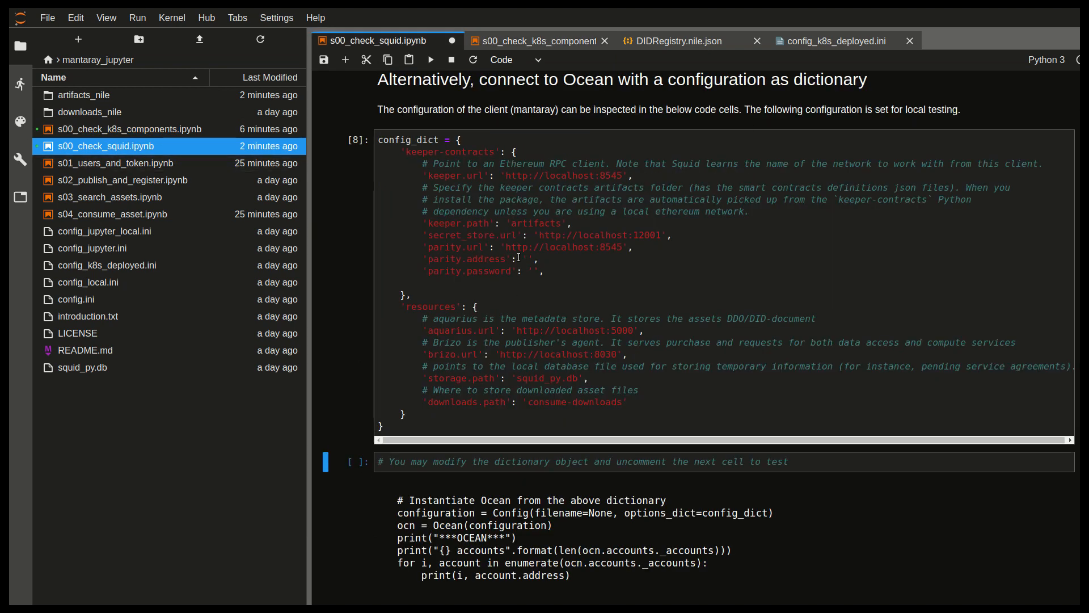
{"action": "scroll", "coordinate": [546, 387], "scroll_direction": "up", "scroll_amount": 5}
{"action": "scroll", "coordinate": [546, 387], "scroll_direction": "up", "scroll_amount": 5}
{"action": "scroll", "coordinate": [546, 387], "scroll_direction": "up", "scroll_amount": 5}
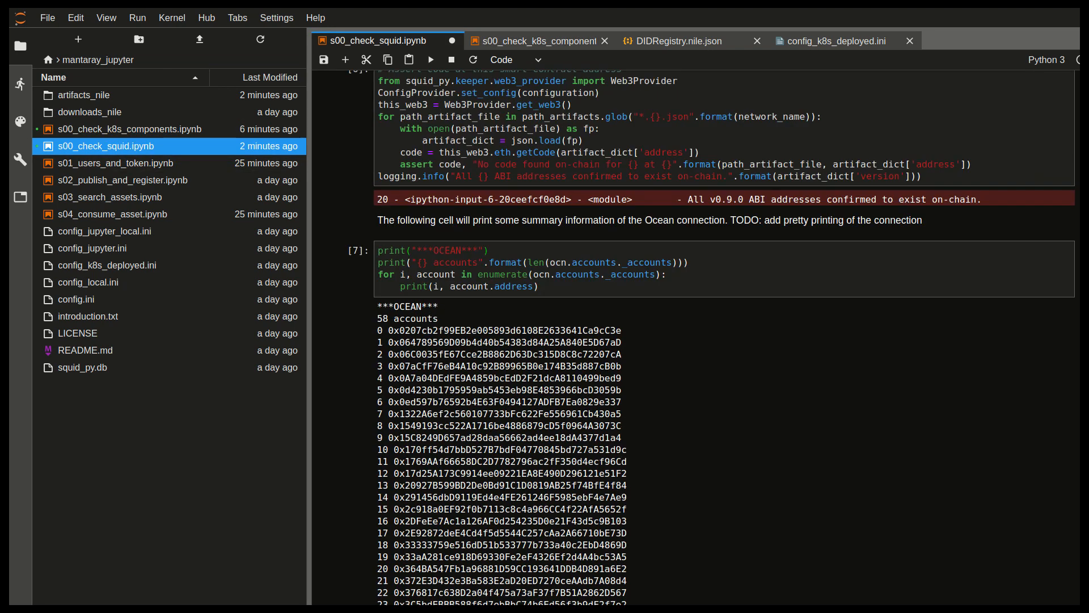
{"action": "scroll", "coordinate": [595, 258], "scroll_direction": "up", "scroll_amount": 10}
{"action": "scroll", "coordinate": [594, 258], "scroll_direction": "up", "scroll_amount": 5}
{"action": "scroll", "coordinate": [595, 258], "scroll_direction": "down", "scroll_amount": 2}
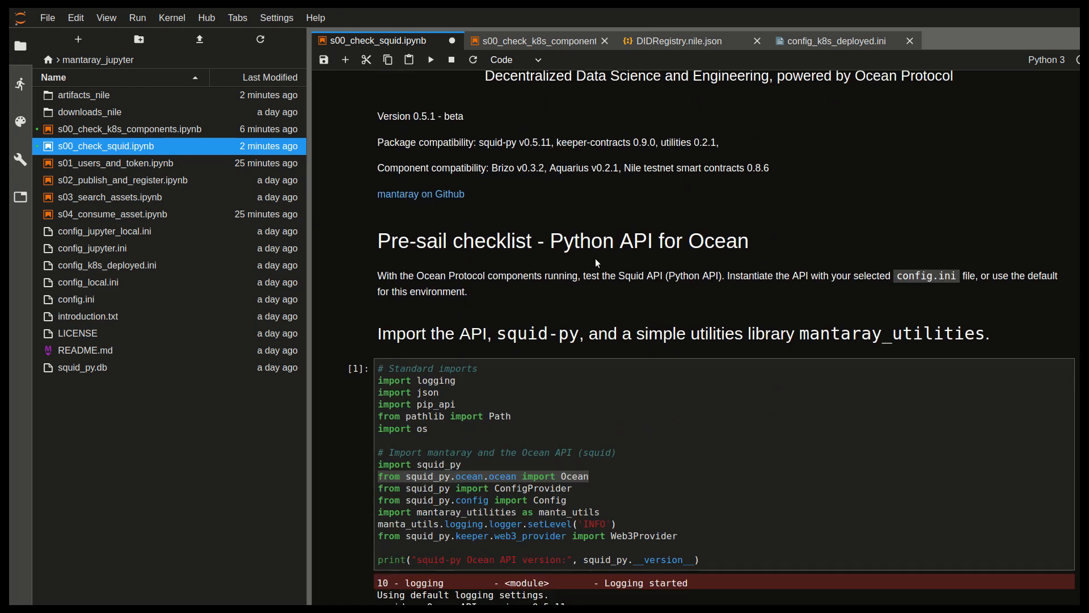
{"action": "scroll", "coordinate": [596, 257], "scroll_direction": "down", "scroll_amount": 1}
{"action": "scroll", "coordinate": [608, 270], "scroll_direction": "down", "scroll_amount": 2}
{"action": "scroll", "coordinate": [547, 355], "scroll_direction": "down", "scroll_amount": 3}
{"action": "scroll", "coordinate": [547, 355], "scroll_direction": "down", "scroll_amount": 3}
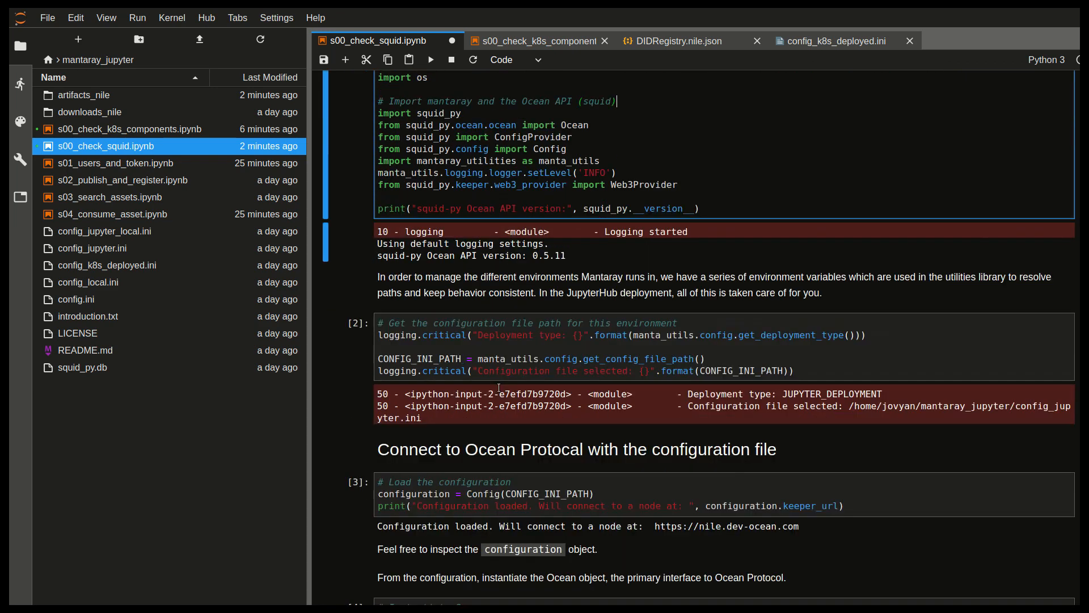
{"action": "scroll", "coordinate": [497, 373], "scroll_direction": "down", "scroll_amount": 5}
{"action": "scroll", "coordinate": [497, 373], "scroll_direction": "down", "scroll_amount": 2}
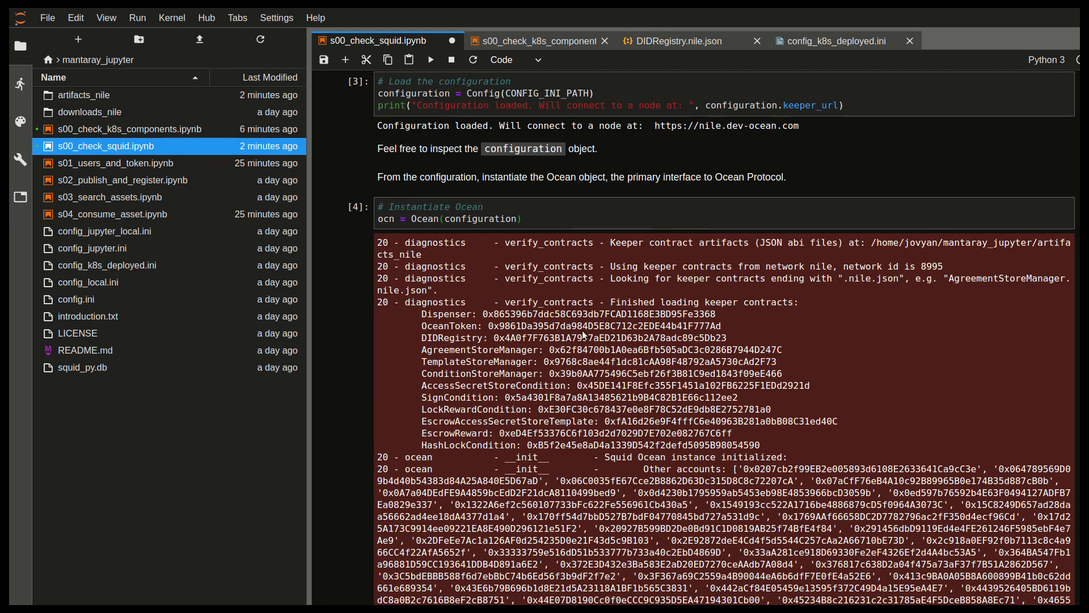
{"action": "scroll", "coordinate": [537, 325], "scroll_direction": "down", "scroll_amount": 5}
{"action": "scroll", "coordinate": [536, 325], "scroll_direction": "down", "scroll_amount": 4}
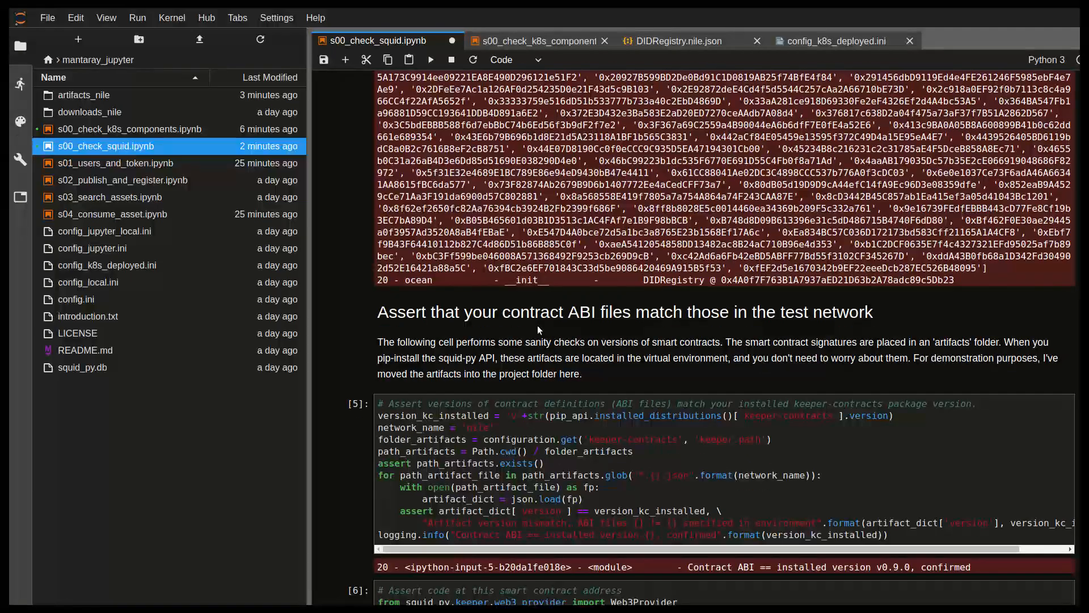
{"action": "scroll", "coordinate": [537, 325], "scroll_direction": "down", "scroll_amount": 3}
{"action": "scroll", "coordinate": [515, 342], "scroll_direction": "down", "scroll_amount": 3}
{"action": "scroll", "coordinate": [515, 341], "scroll_direction": "down", "scroll_amount": 3}
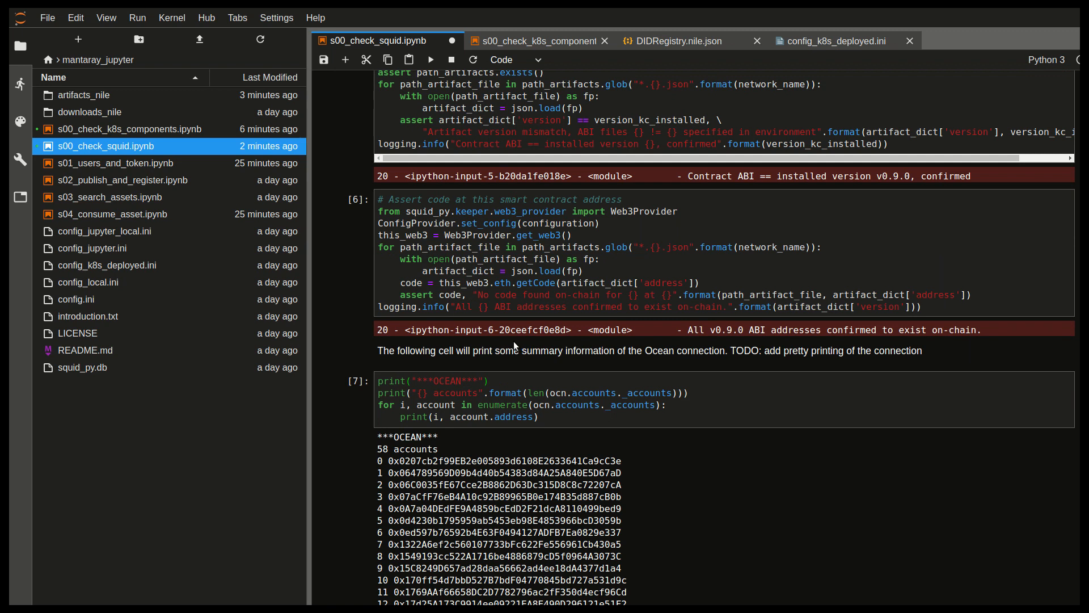
{"action": "scroll", "coordinate": [513, 341], "scroll_direction": "up", "scroll_amount": 3}
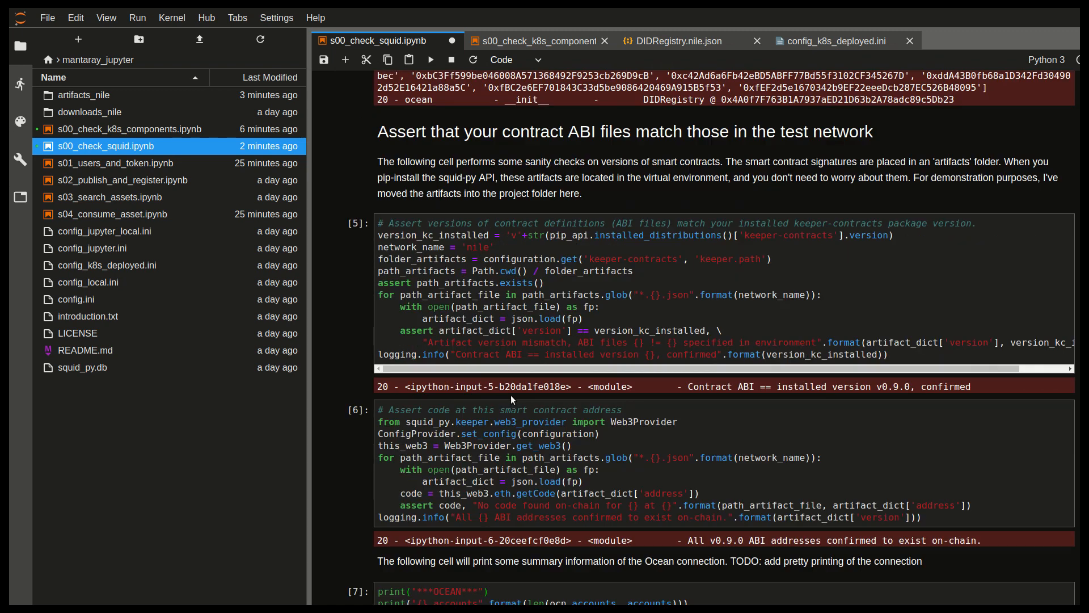